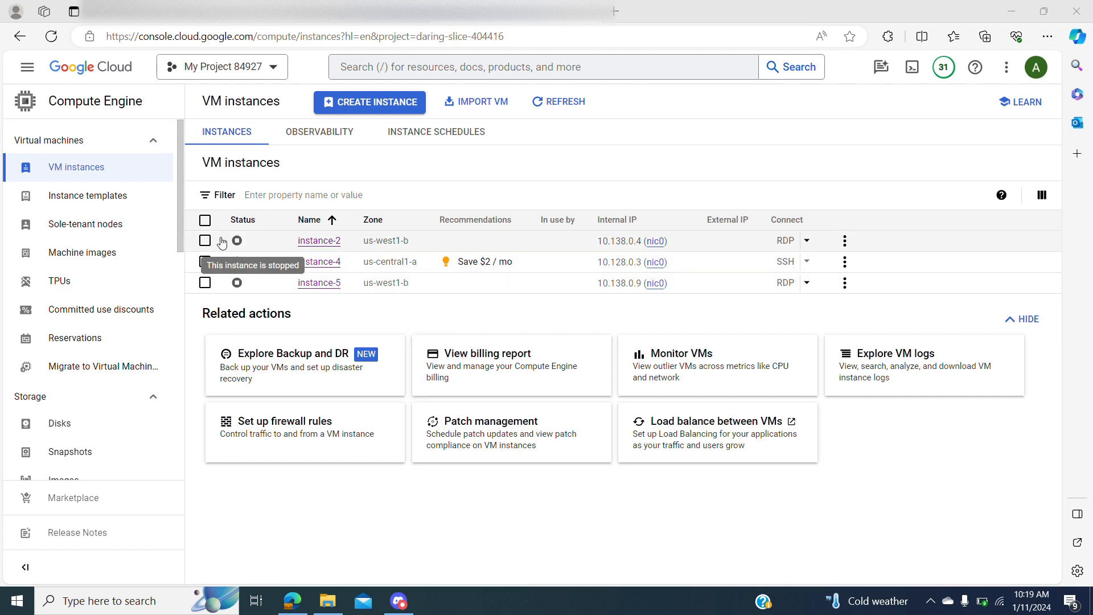
Start the stopped VM instances instance-2 and instance-5 together
click(205, 242)
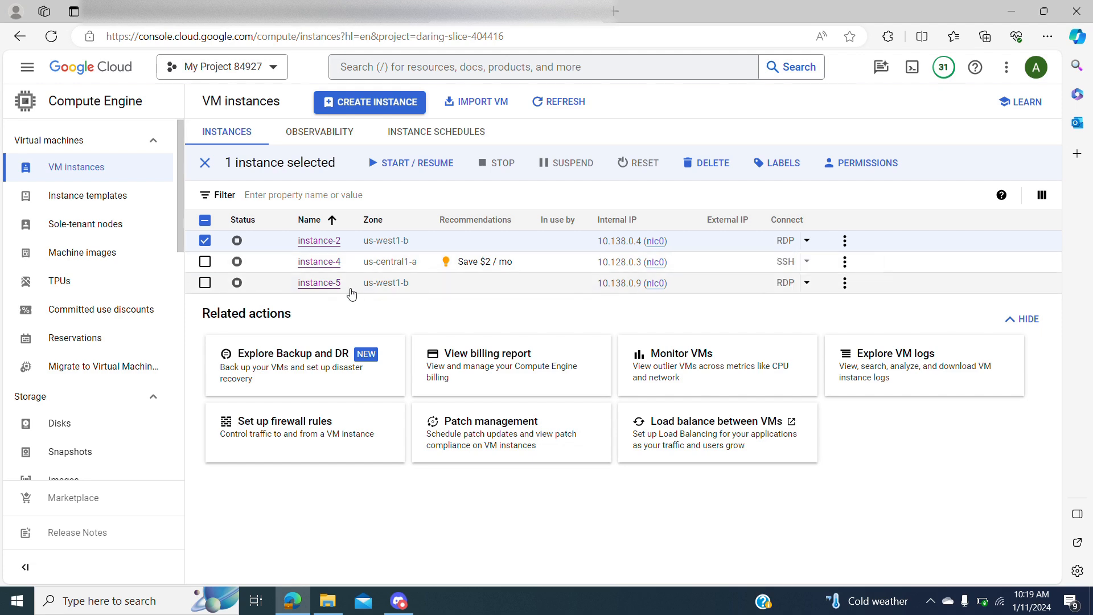
click(205, 282)
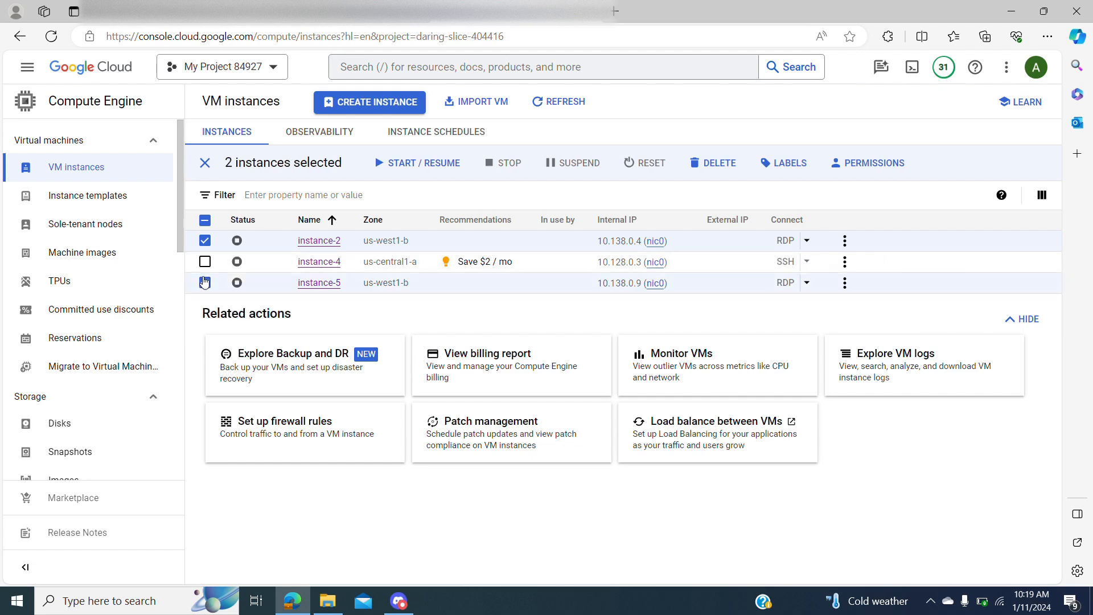
click(404, 161)
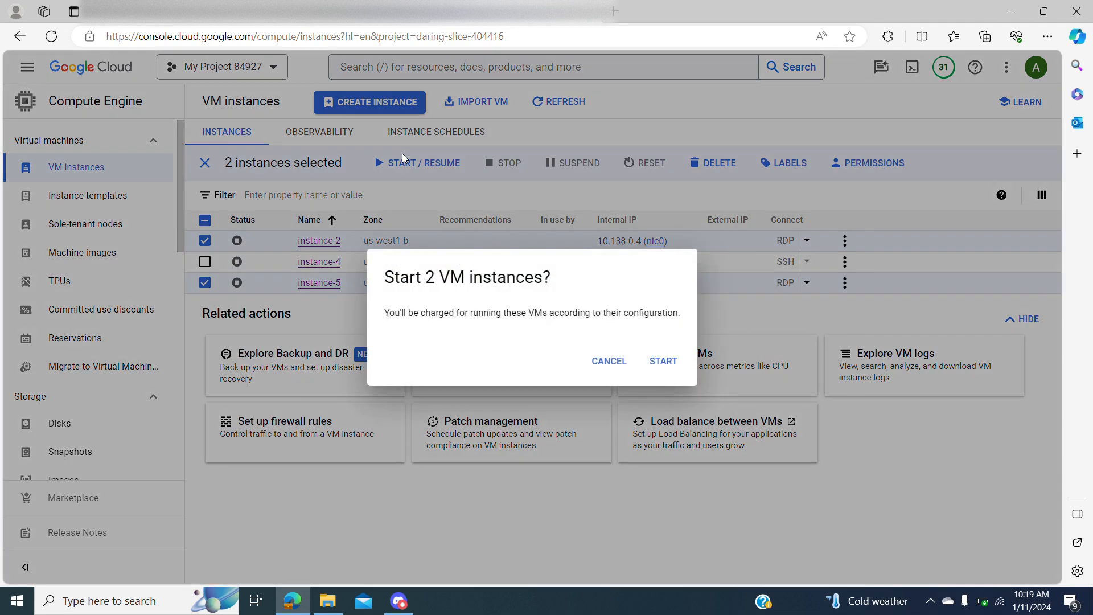
click(664, 361)
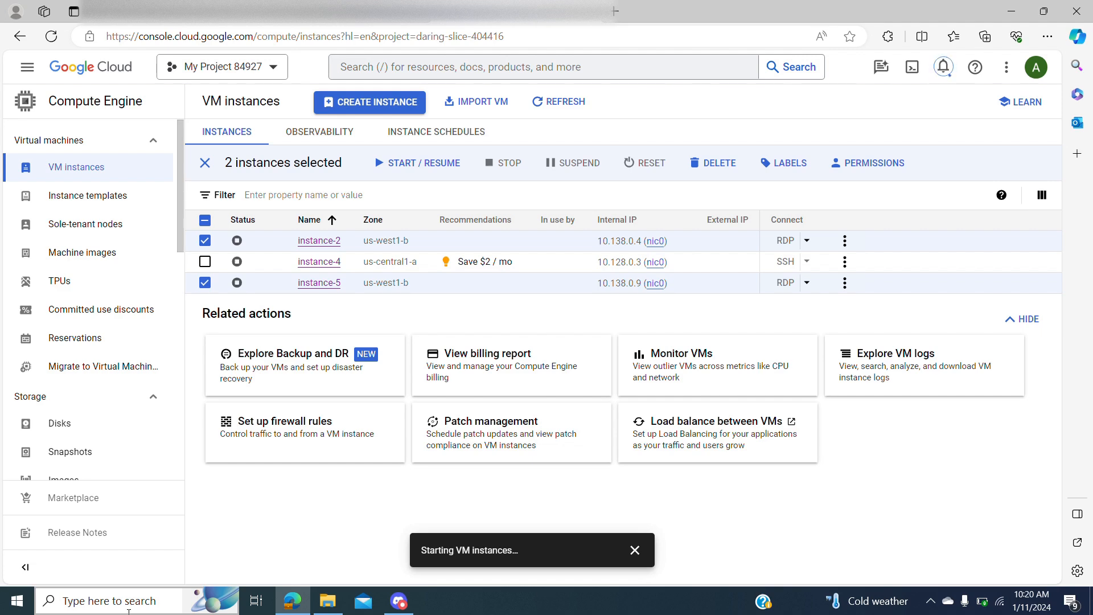
Open Command Prompt beside the VM list and ping instance-2's external IP, 34.168.31.225
click(128, 603)
text(cmd)
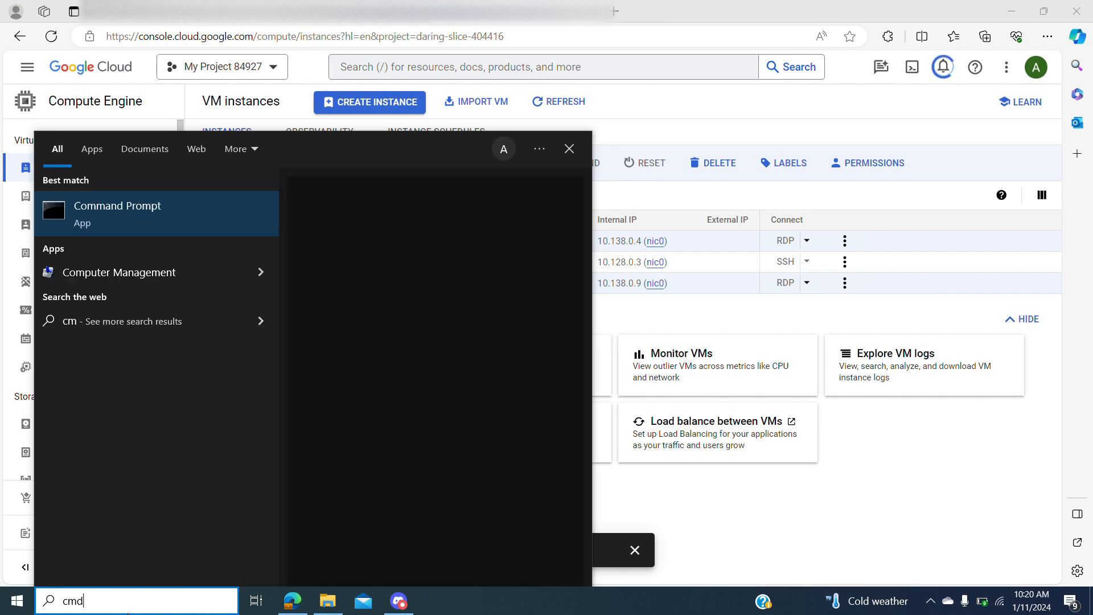
click(163, 227)
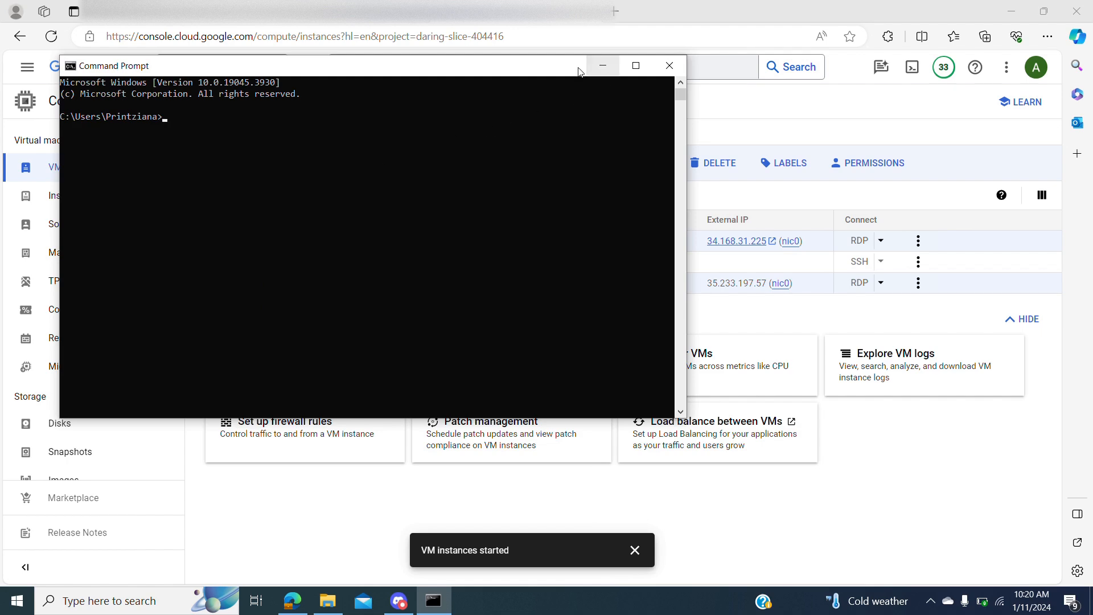
drag(563, 75, 733, 358)
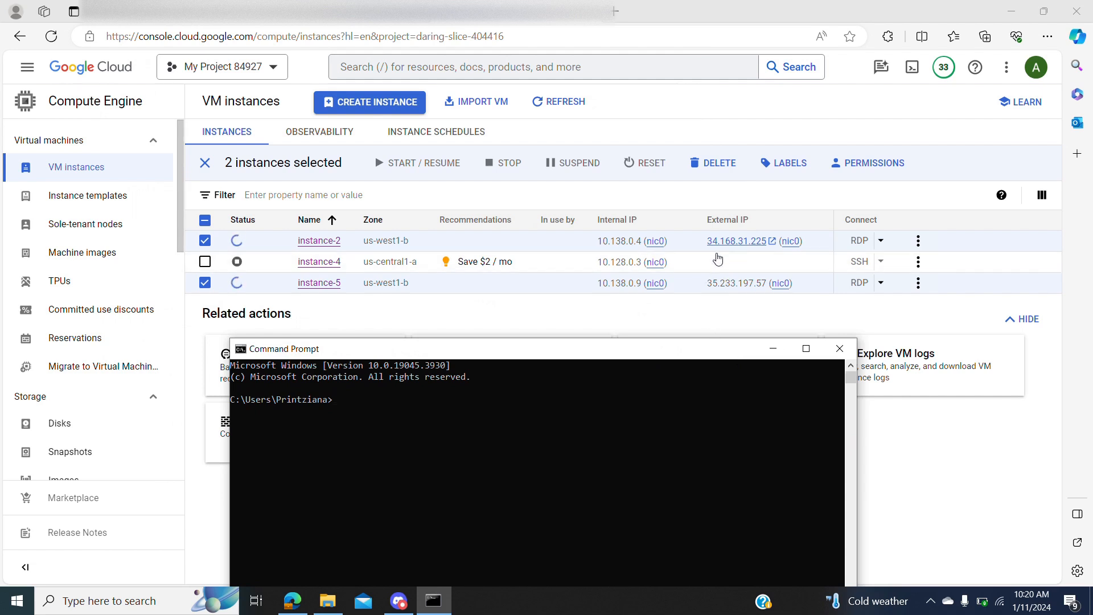
text(ping 34.168.31.225)
key(Return)
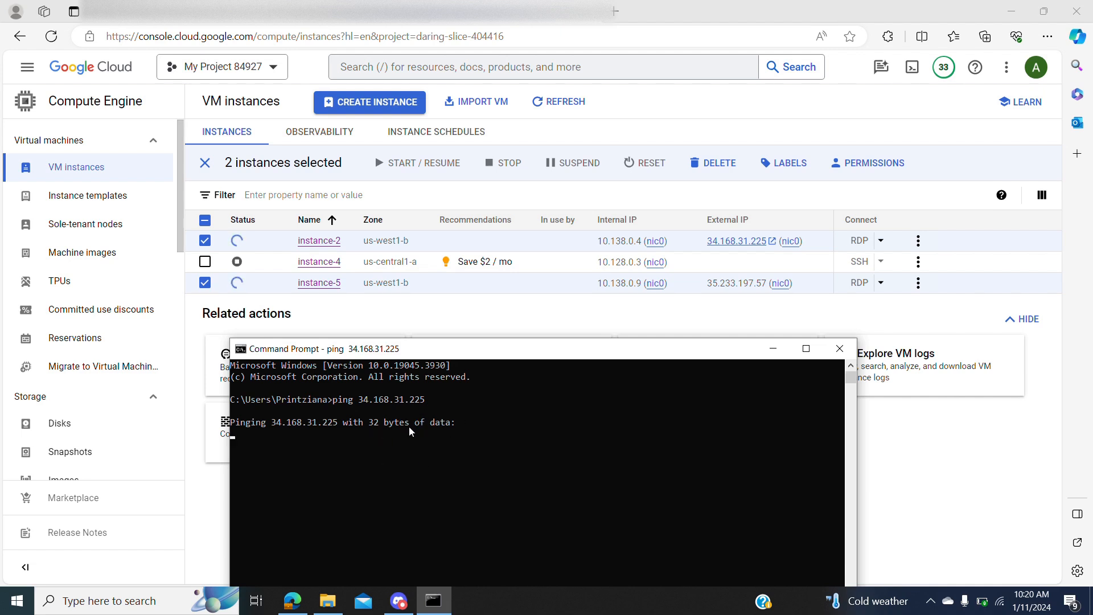
drag(434, 355, 462, 332)
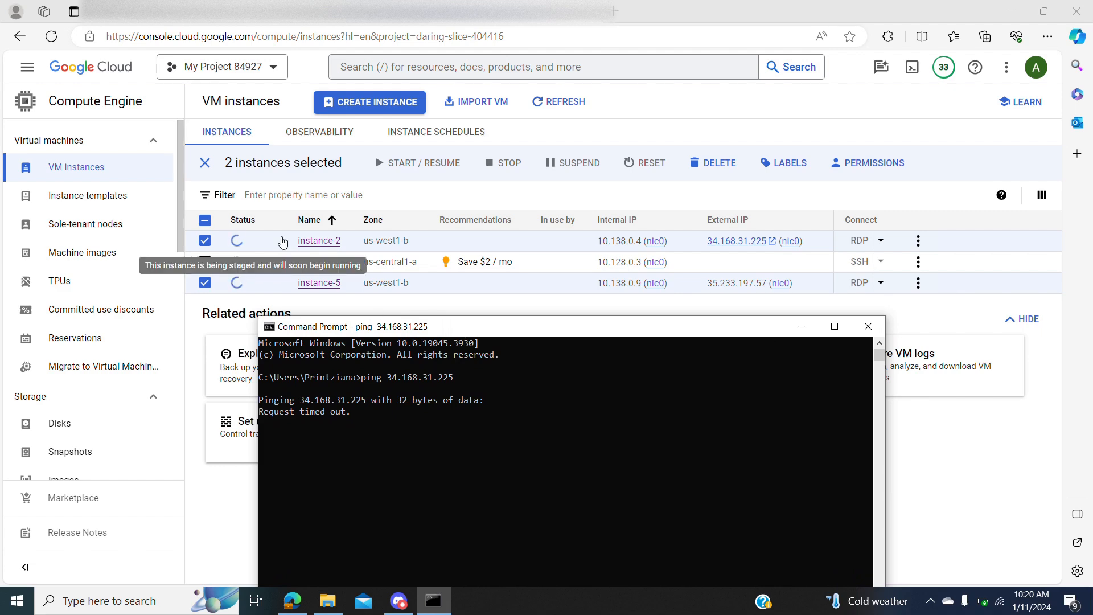
Reload the VM instances page and ping 34.168.31.225 again from Command Prompt
click(51, 38)
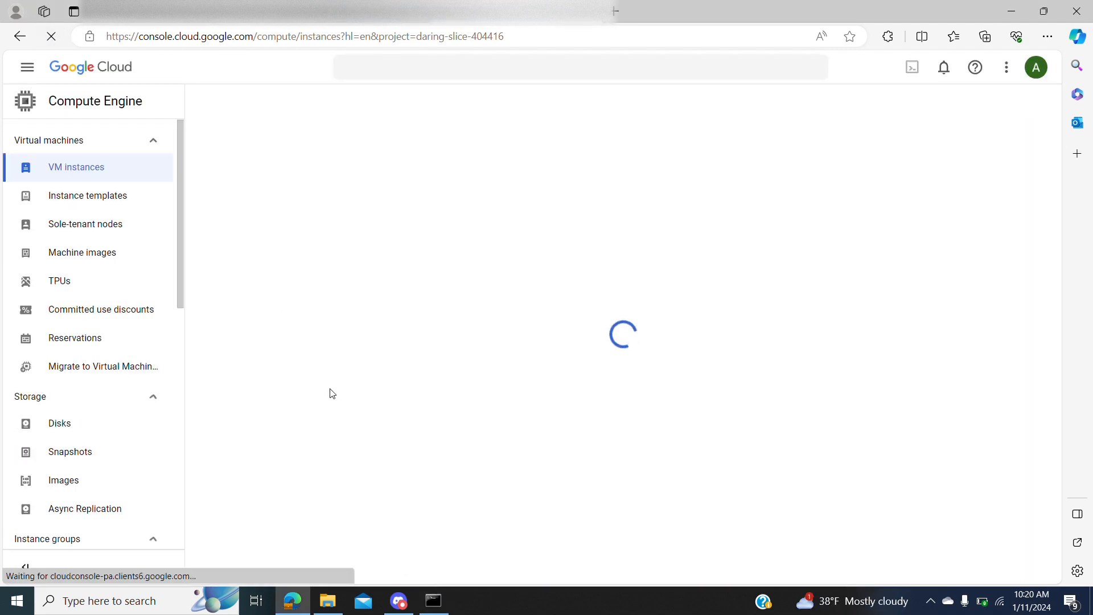
click(442, 607)
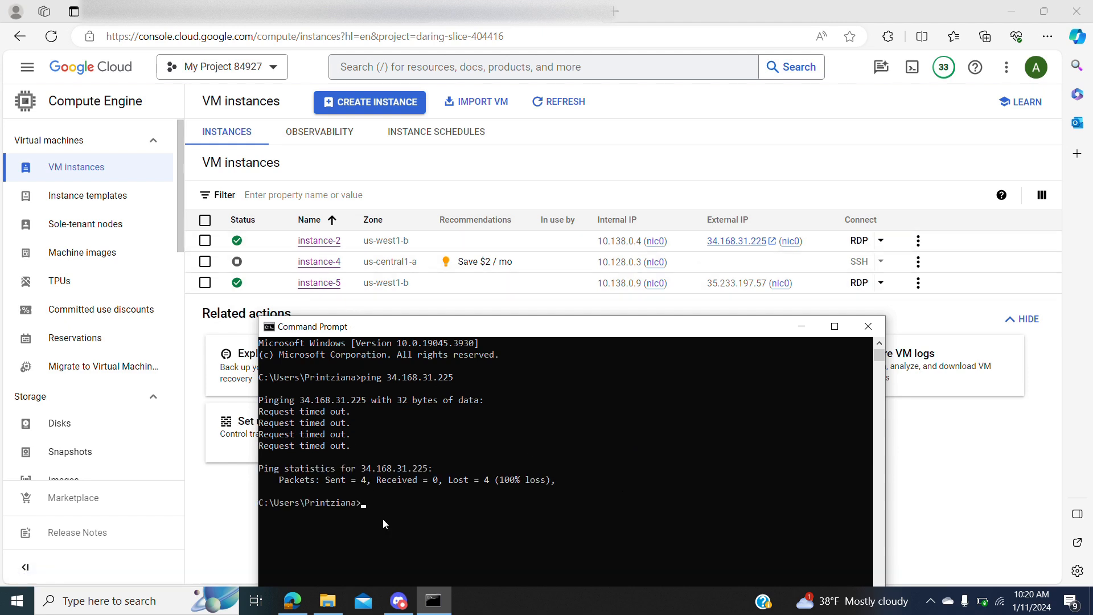
key(Up)
key(Return)
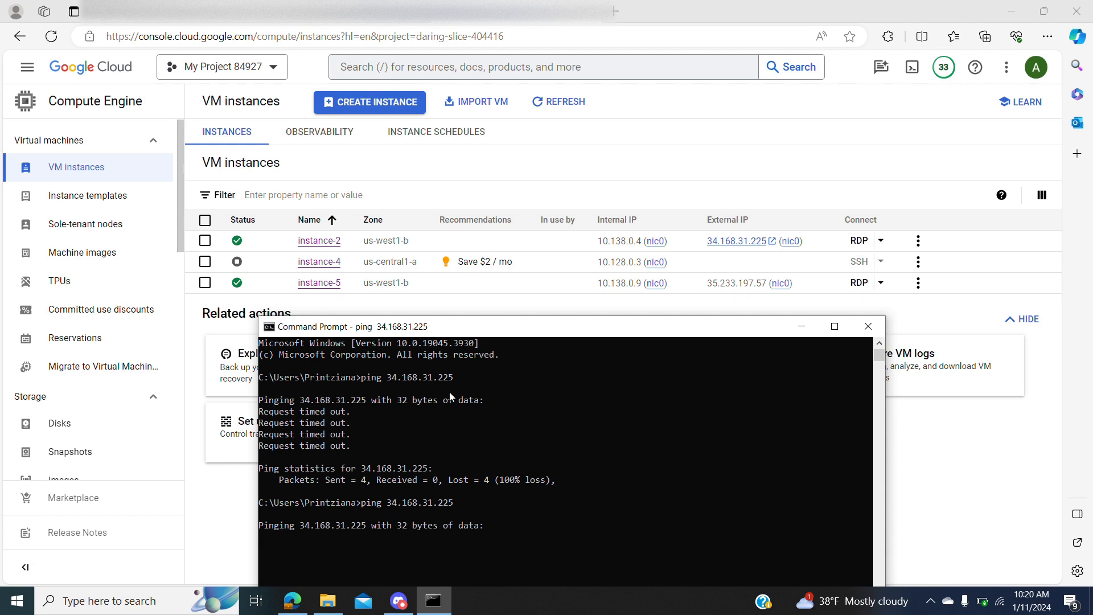
drag(527, 331, 581, 312)
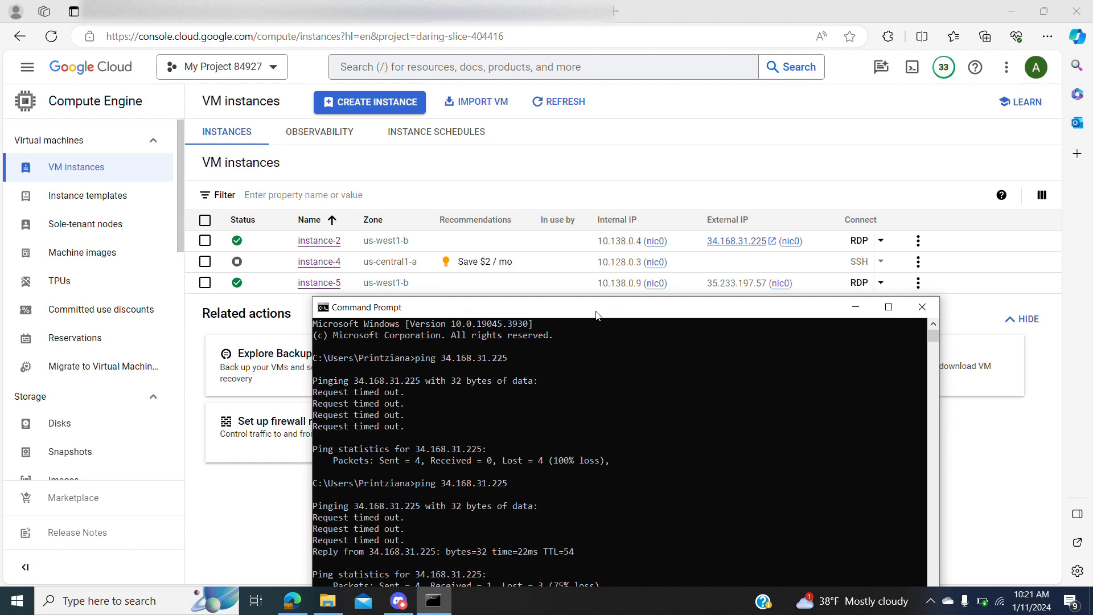
Repeat the ping to 34.168.31.225 once more to recheck instance-2's connectivity
drag(602, 313, 575, 161)
key(Up)
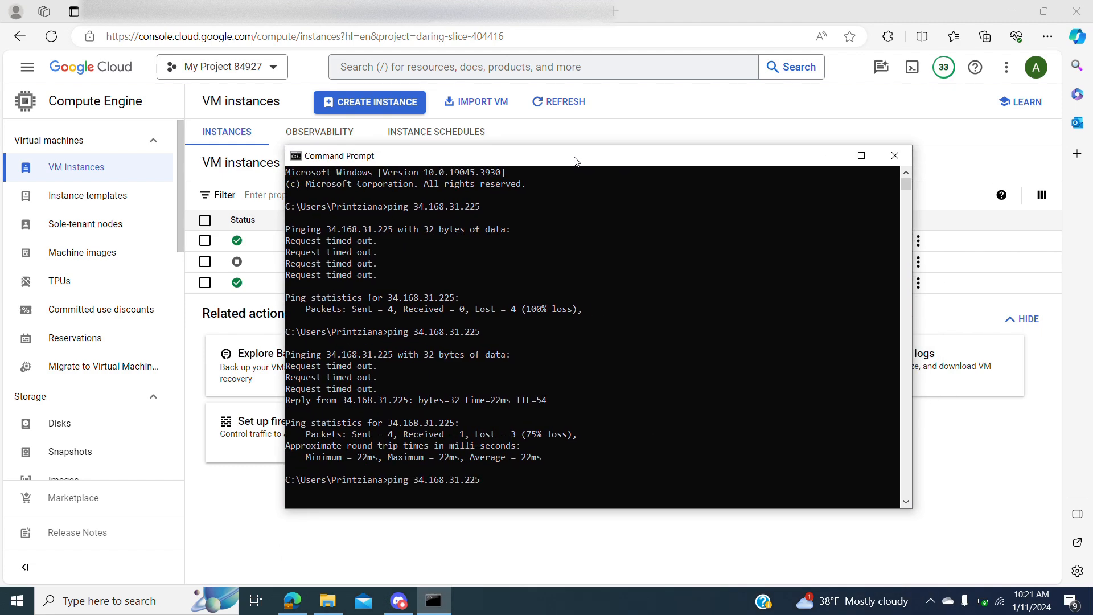
key(Return)
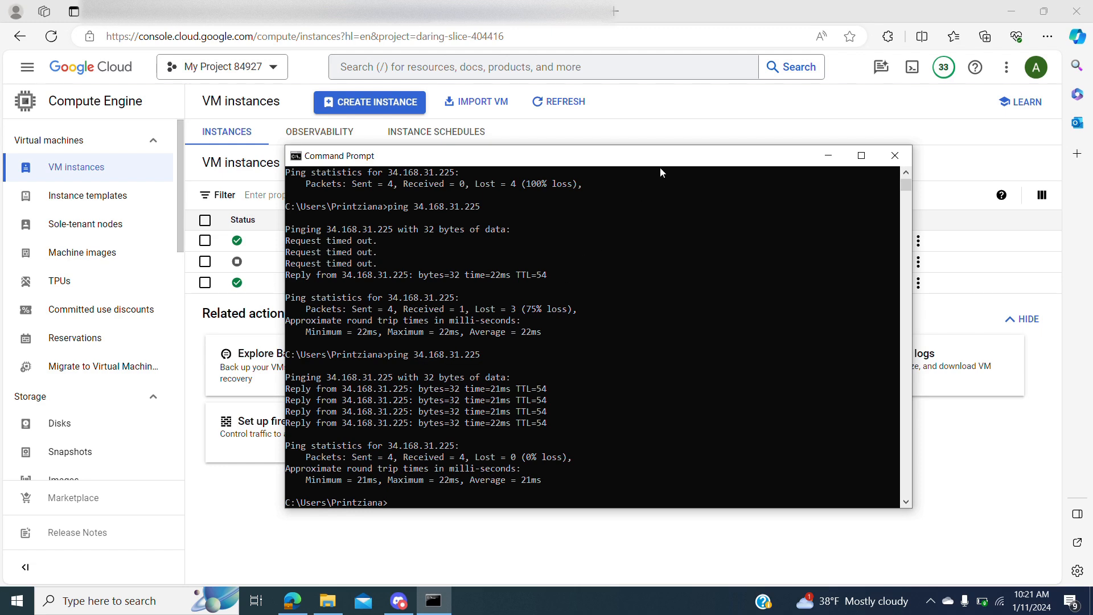
Ping instance-5's external IP, 35.233.197.57, and minimize Command Prompt
drag(665, 156, 432, 119)
text(ping )
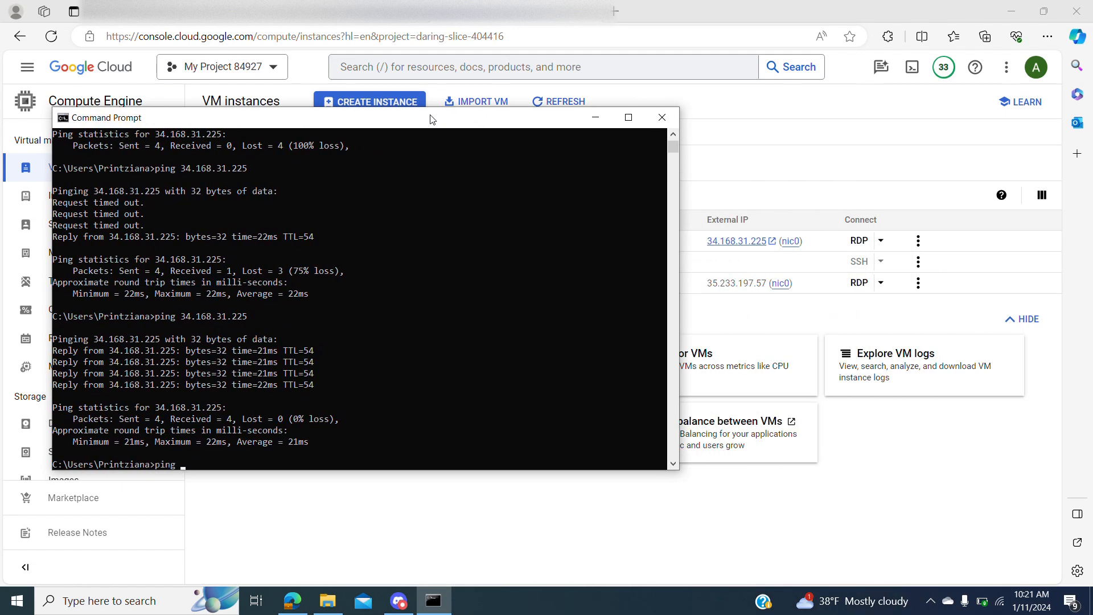
text(35.233.197.57)
key(Return)
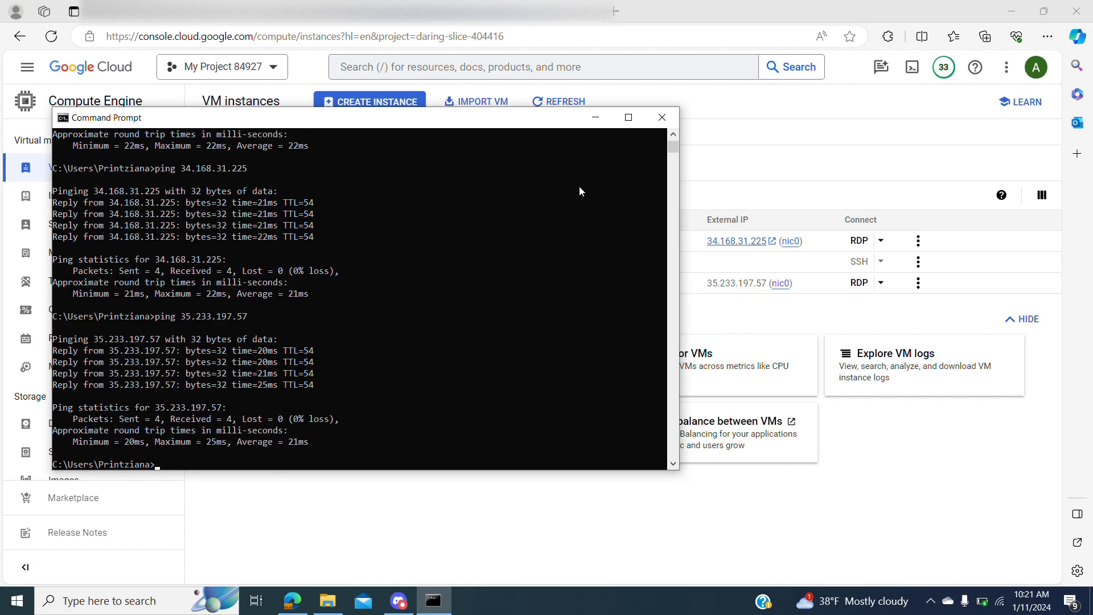
click(596, 118)
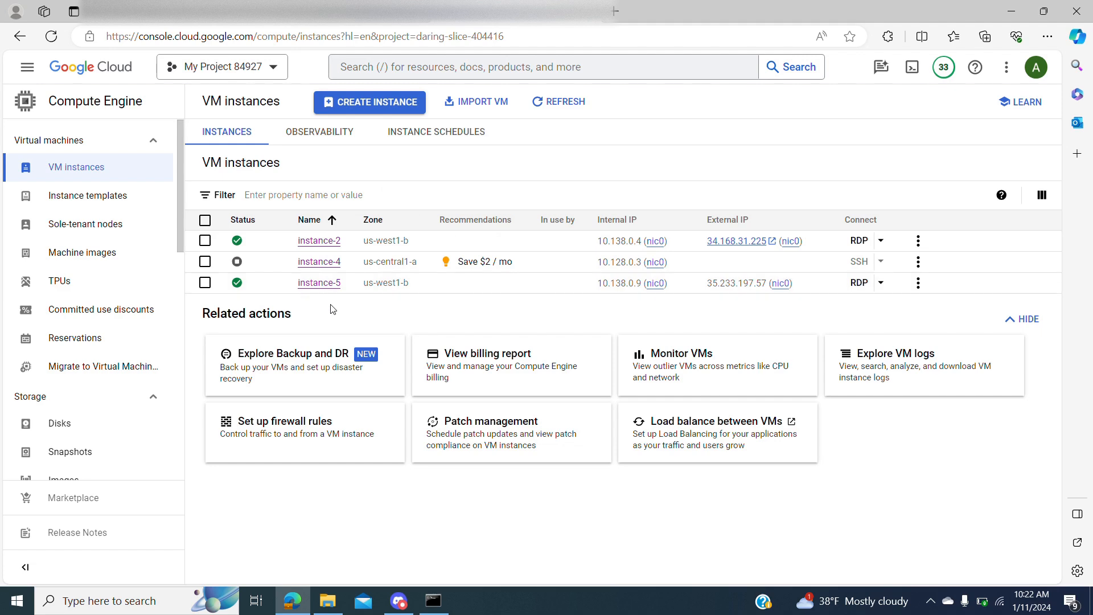
Show instance-2's RDP connection choices and open Remote Desktop Connection with its full options expanded
click(881, 249)
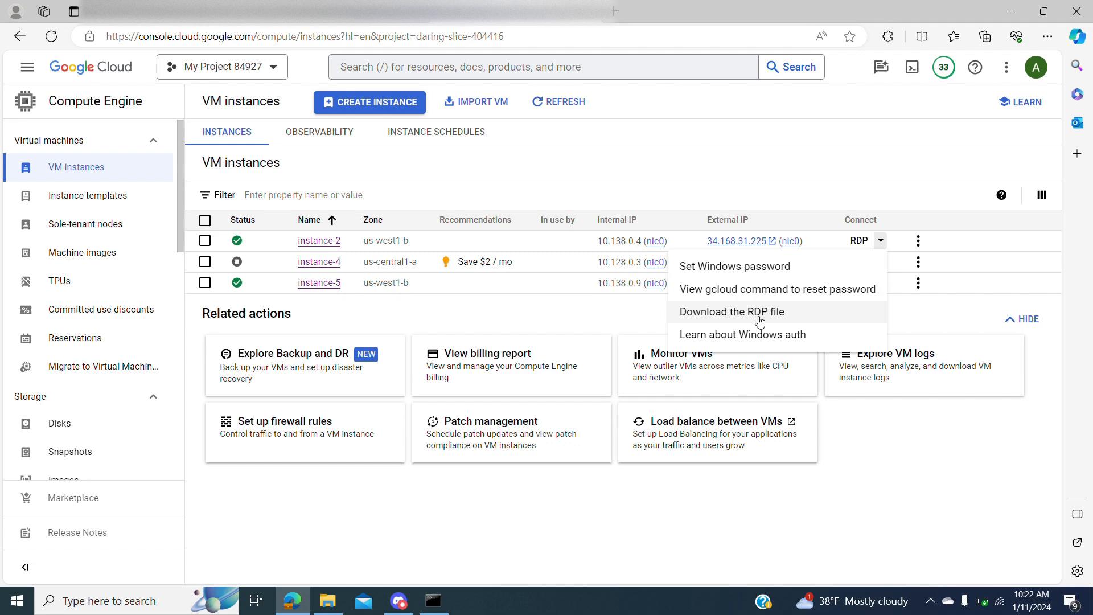
click(159, 607)
text(remot)
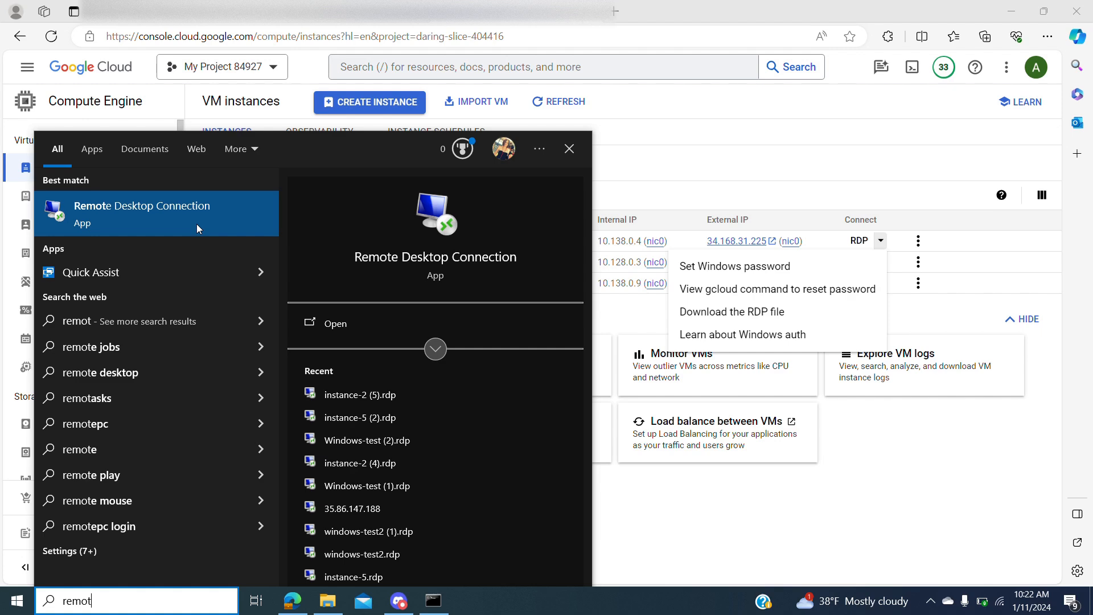
click(197, 226)
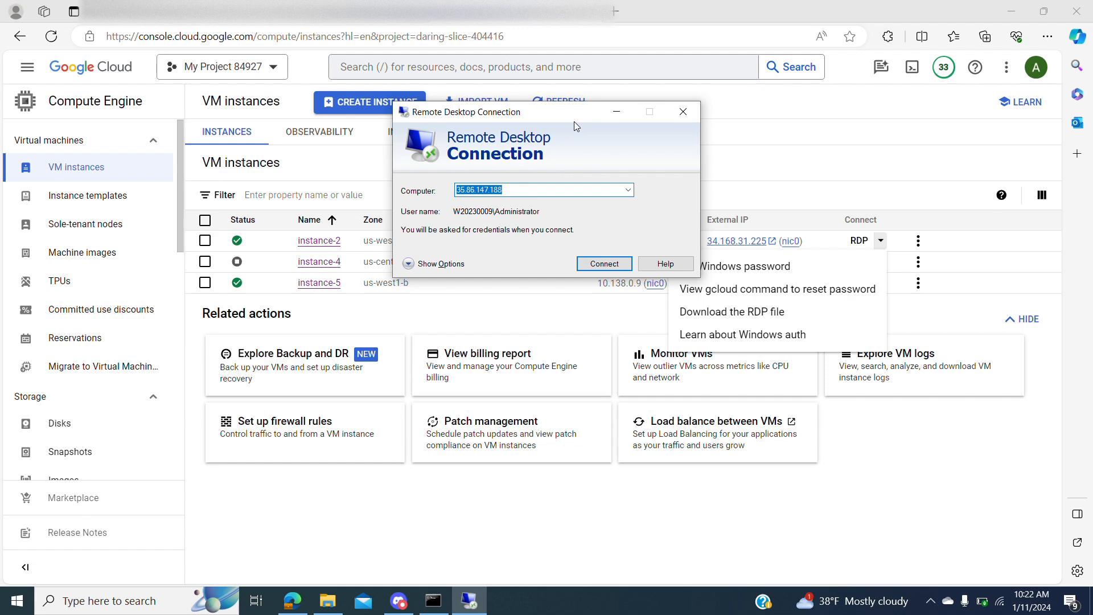
drag(574, 122, 578, 281)
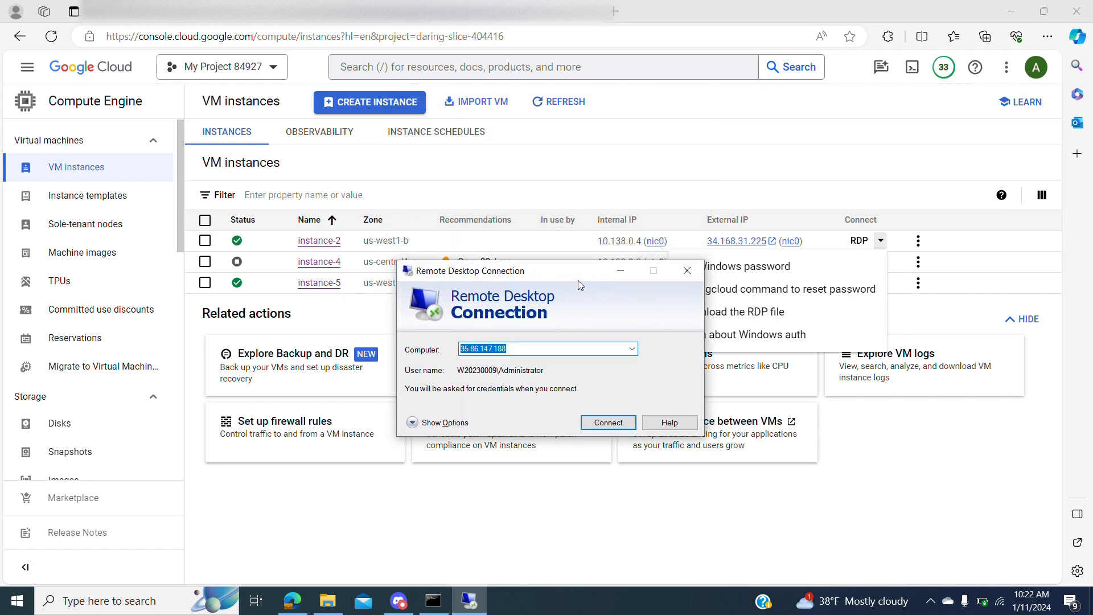
click(417, 422)
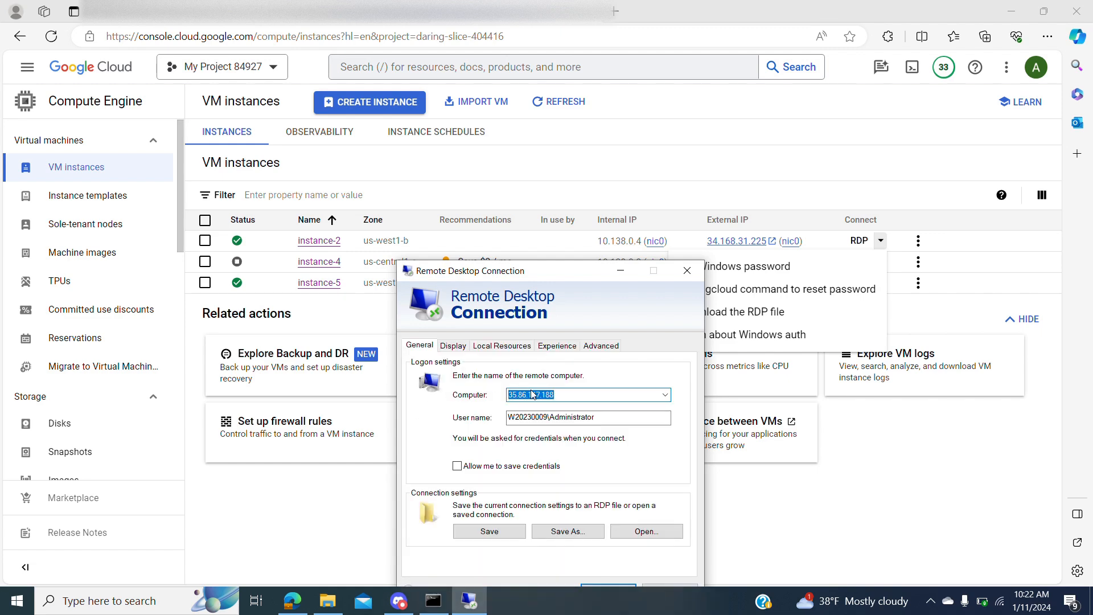
drag(566, 276, 535, 306)
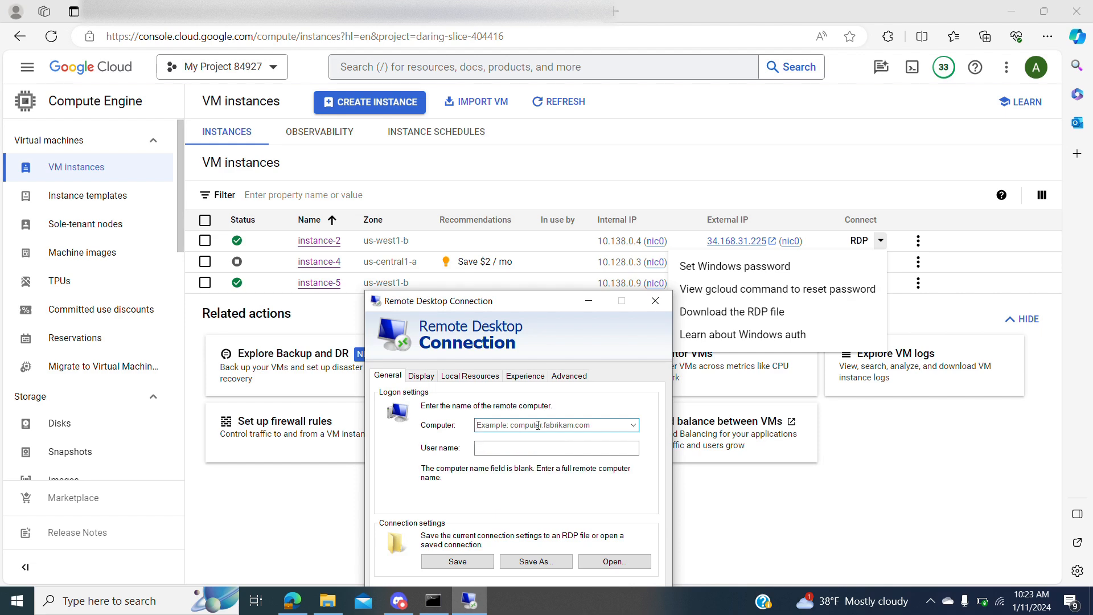
Set the remote computer address to 34.168.31.255 in Remote Desktop Connection
text(34)
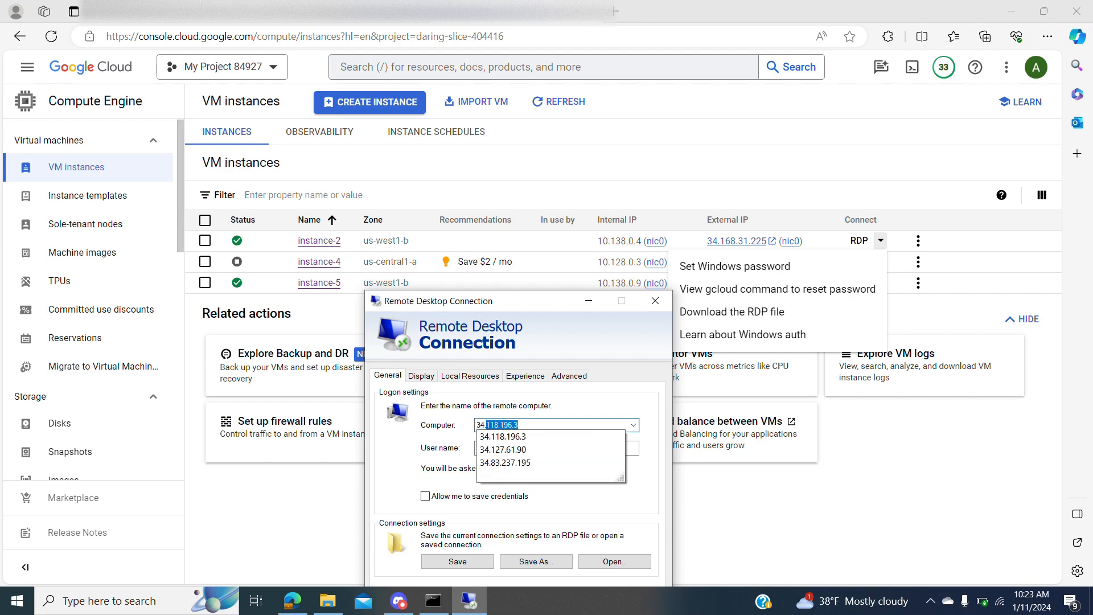
text(.168)
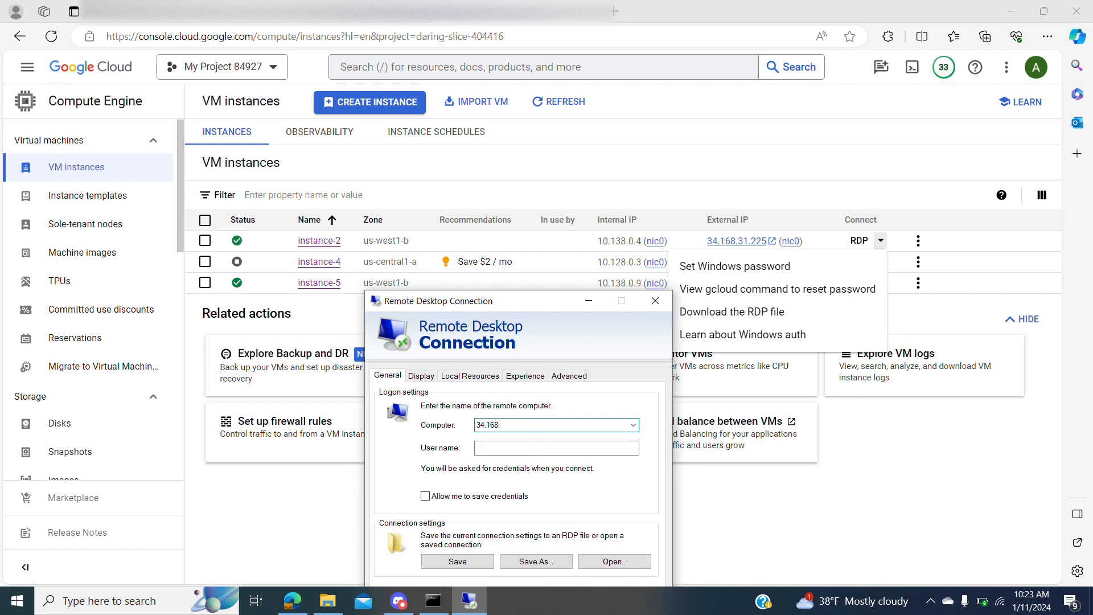
text(.31.255)
Open the Windows password reset for instance-2 and enter its proposed username as the Remote Desktop user name
click(523, 450)
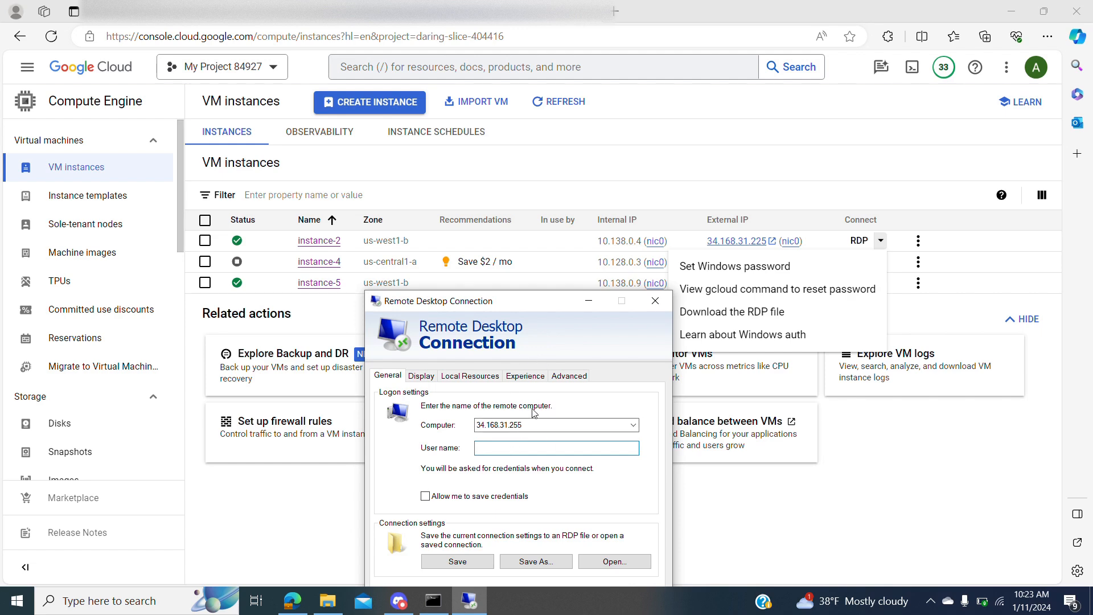
click(723, 268)
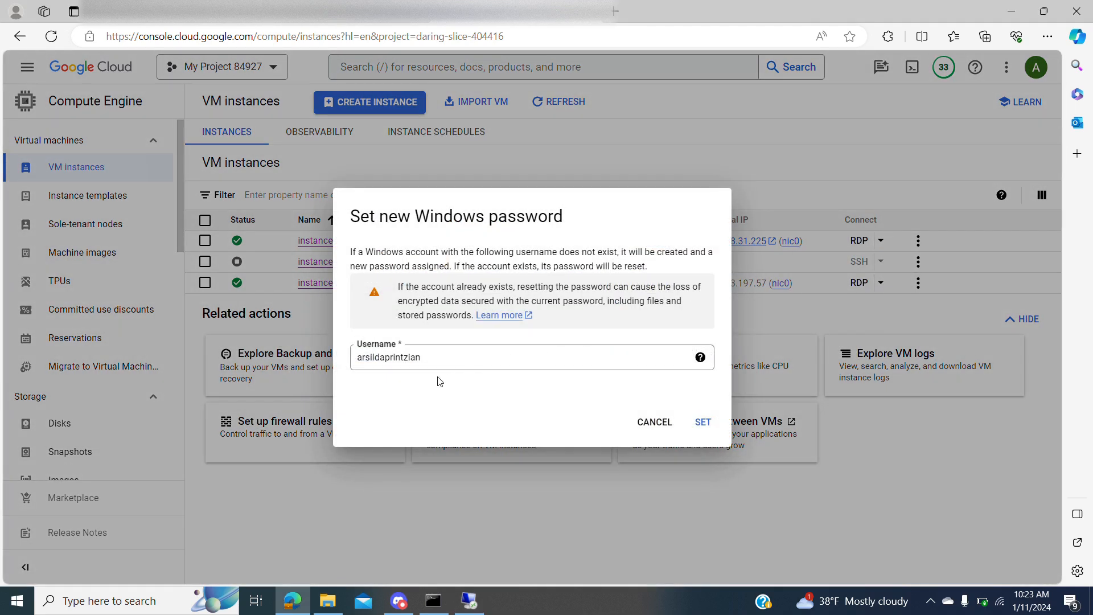
click(469, 601)
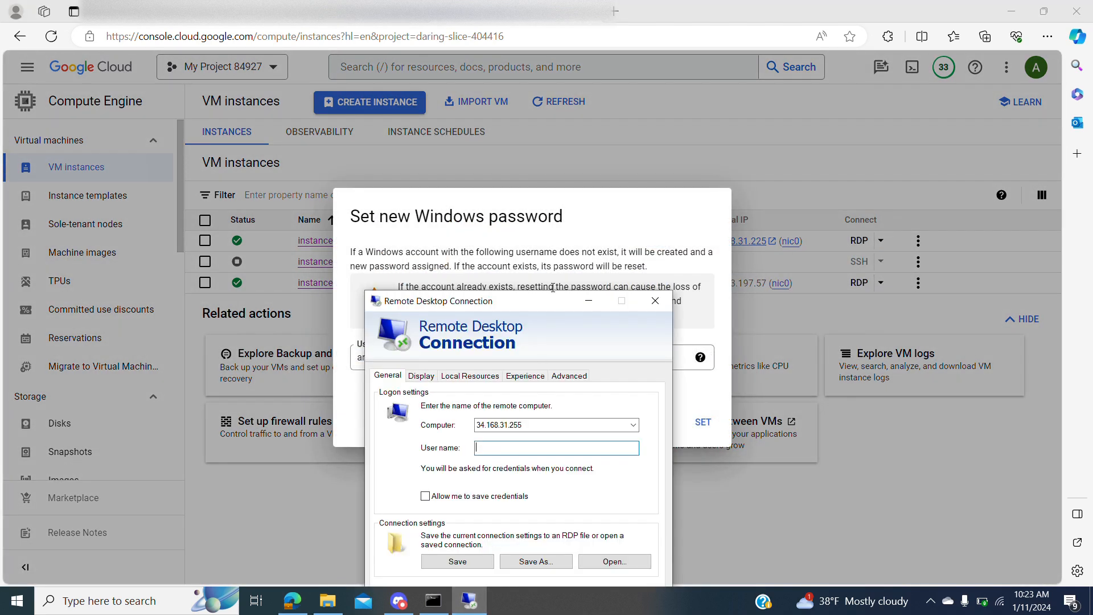
drag(545, 305, 789, 258)
text(arsilda)
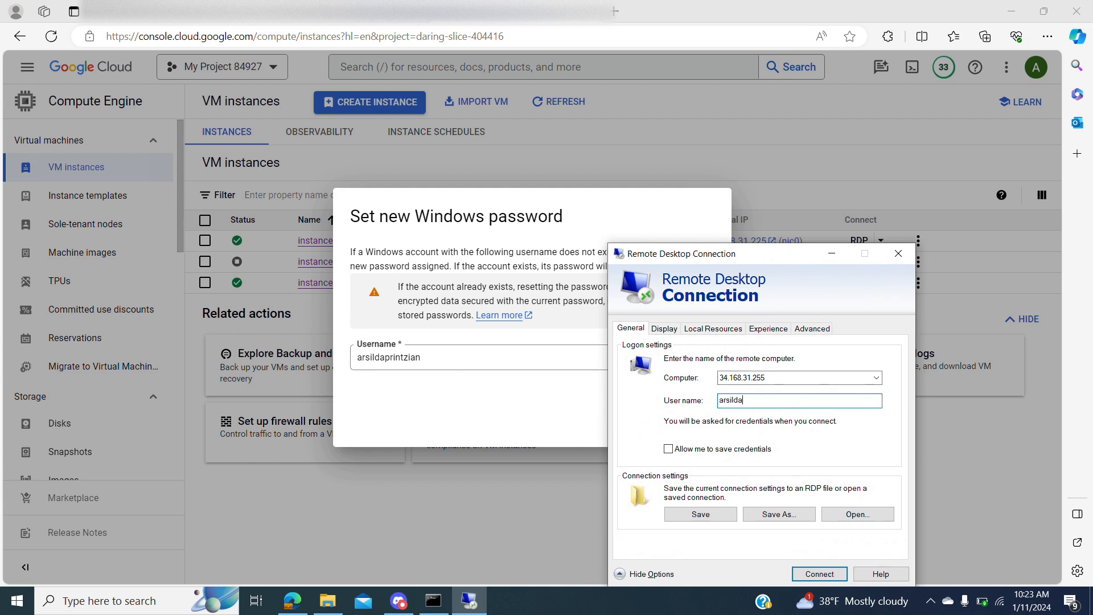
text(printzian)
Generate a new Windows password for the proposed user on instance-2 and return to Remote Desktop Connection
click(542, 410)
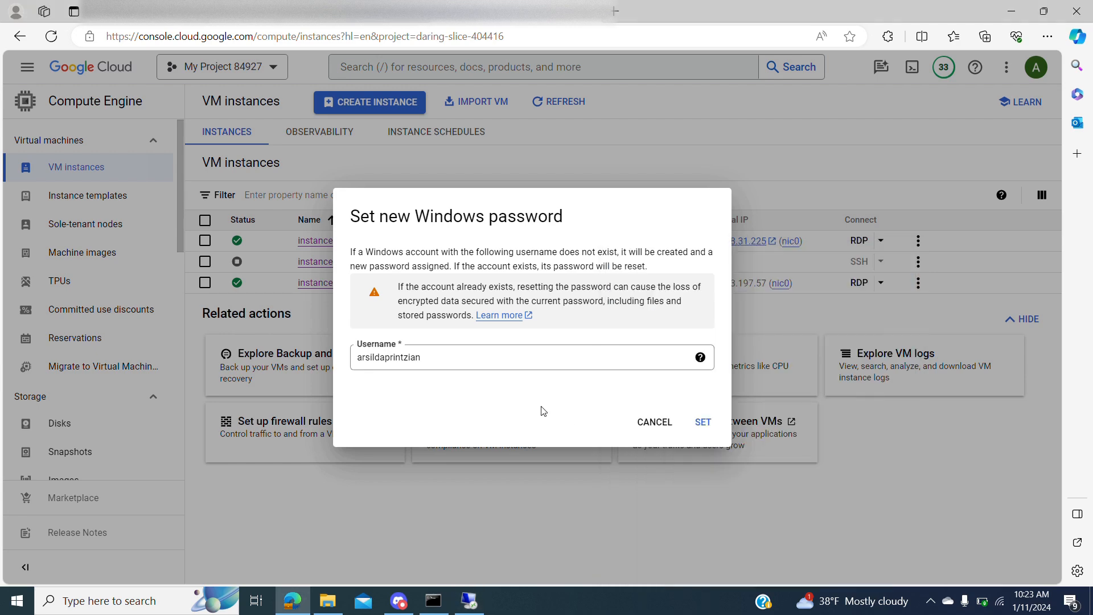
click(703, 423)
click(470, 602)
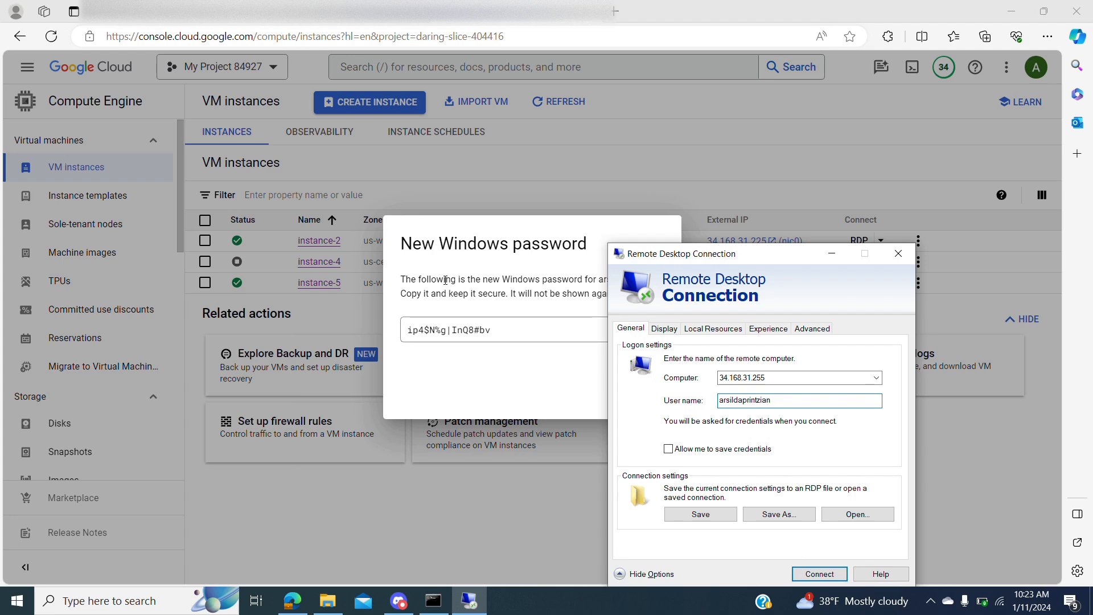
Try to connect to 34.168.31.255 through Remote Desktop and dismiss the resulting message
click(823, 575)
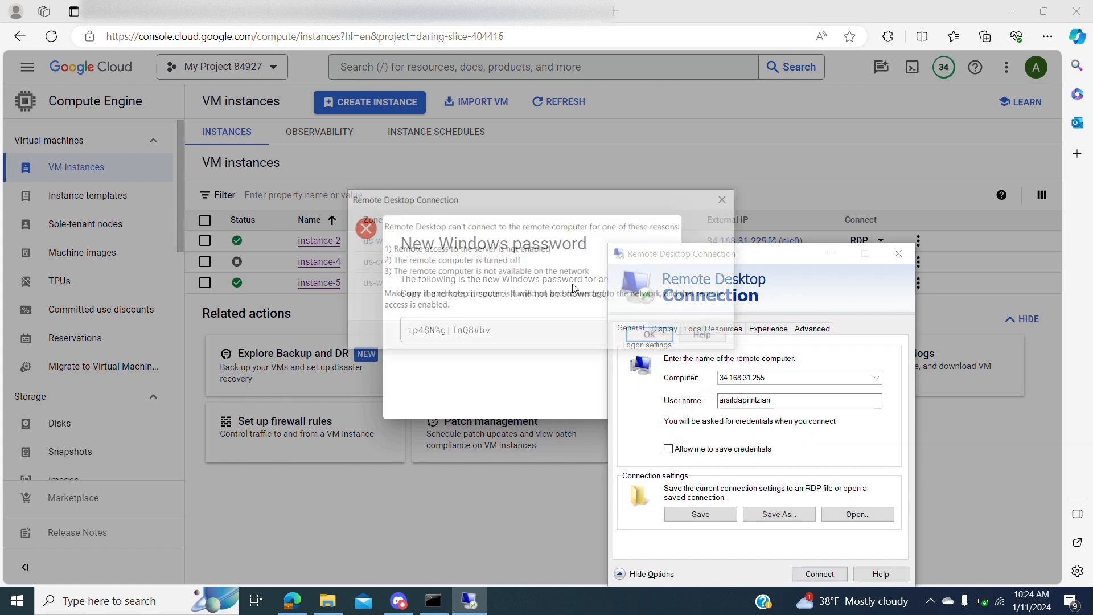
click(652, 337)
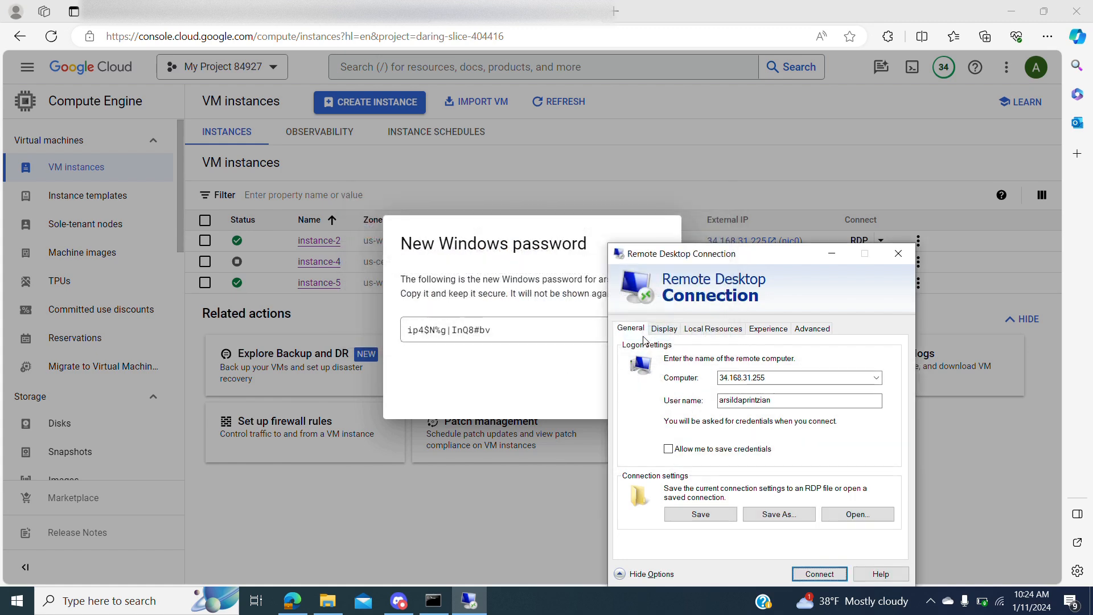
drag(784, 263, 802, 288)
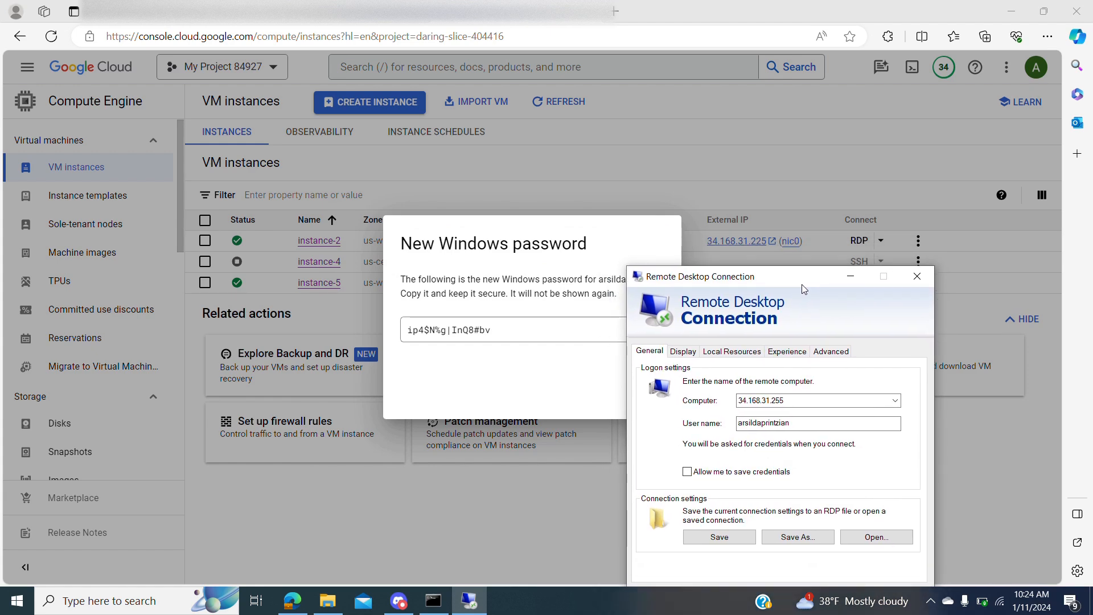
Correct the remote computer address to 34.168.31.225 and start the Remote Desktop connection
double_click(782, 401)
click(782, 400)
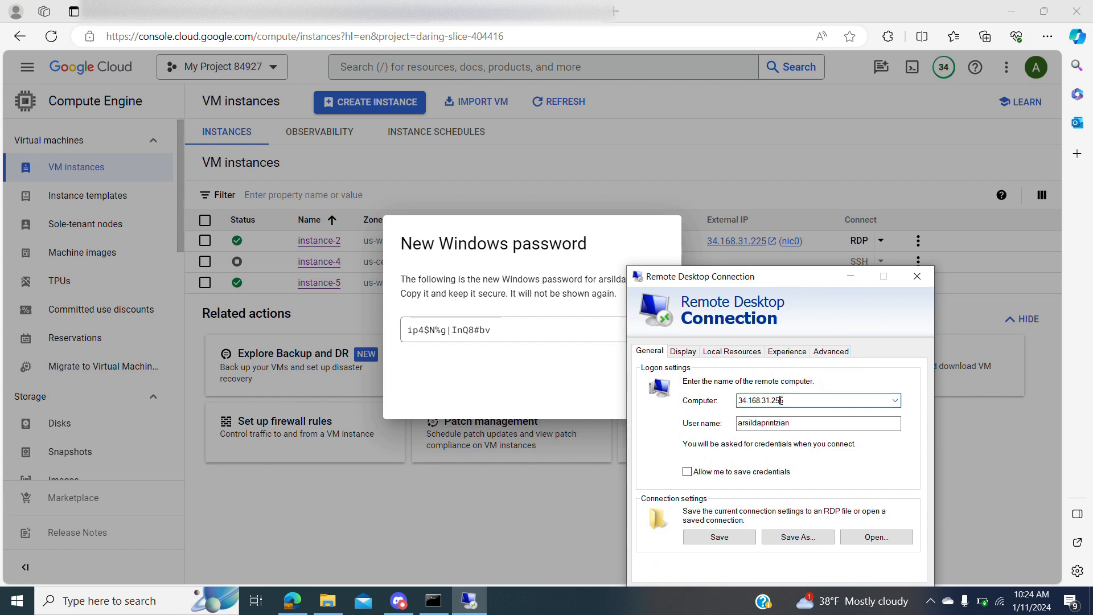
key(BackSpace)
text(2)
drag(799, 276, 809, 131)
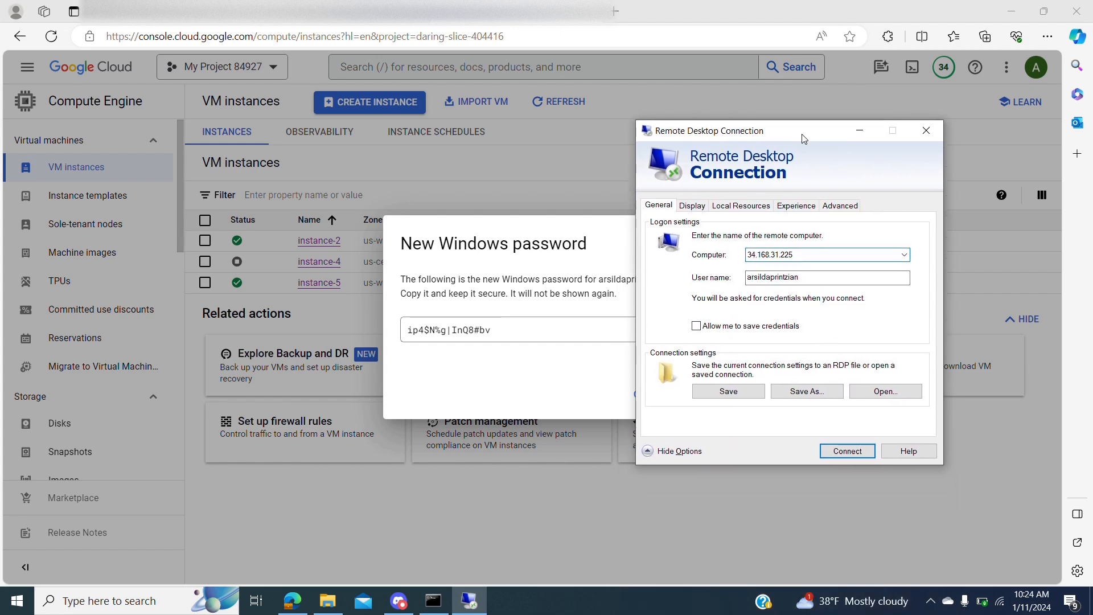
click(846, 452)
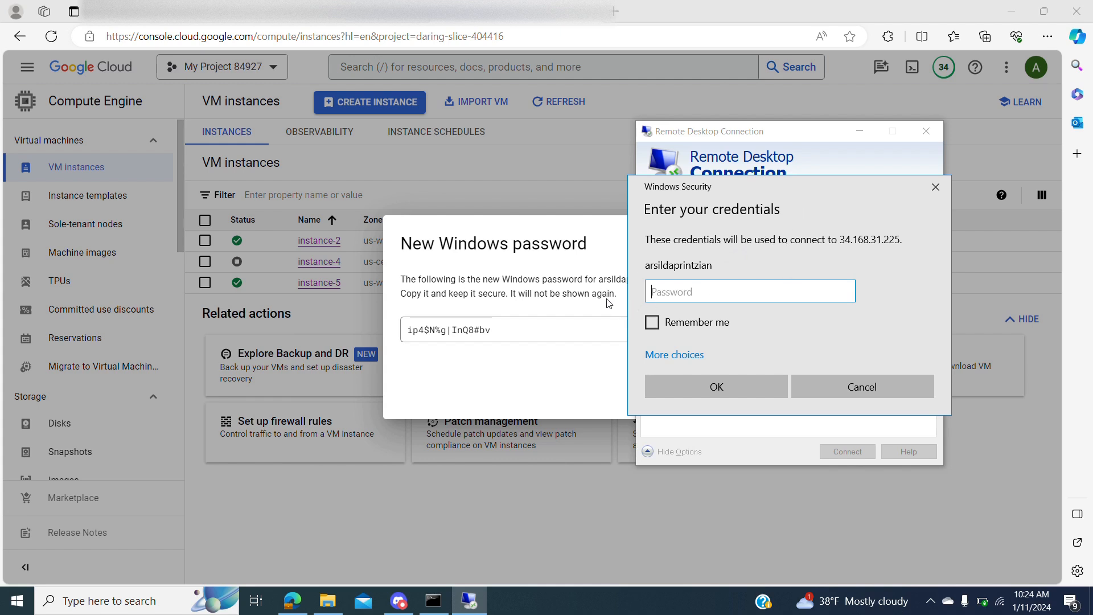
Copy the new Windows password from Google Cloud, enter it in the Remote Desktop password field, reveal it, submit it and accept the connection
click(575, 293)
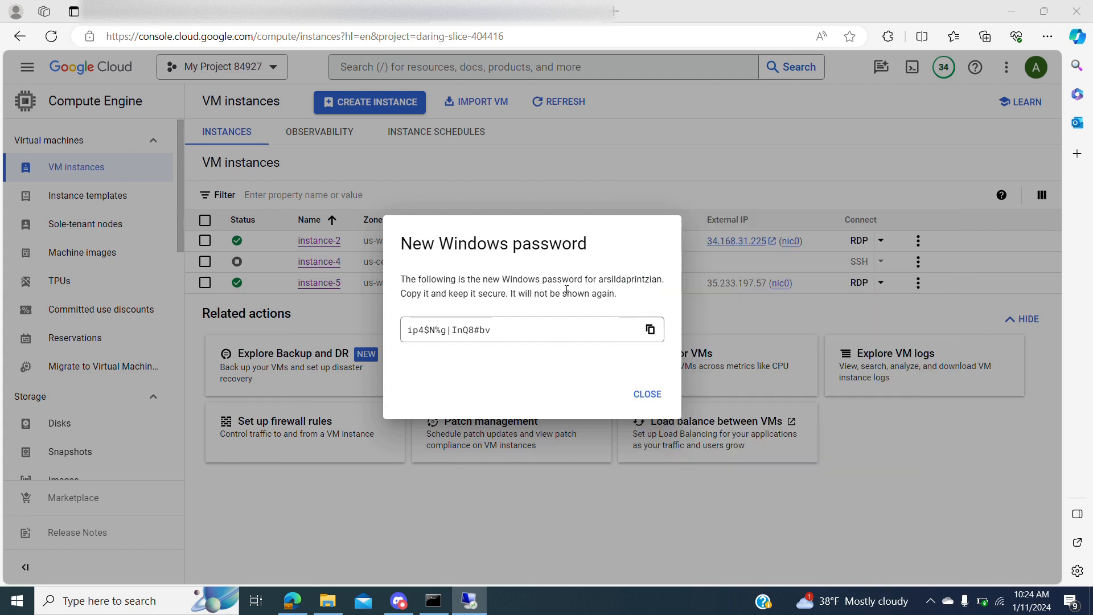
click(649, 333)
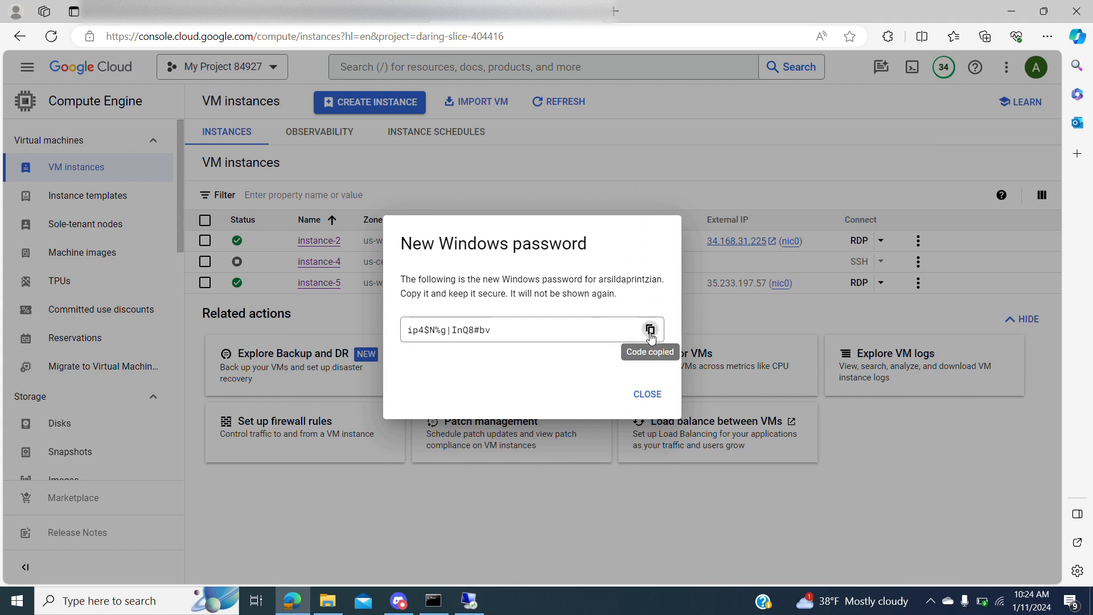
click(470, 603)
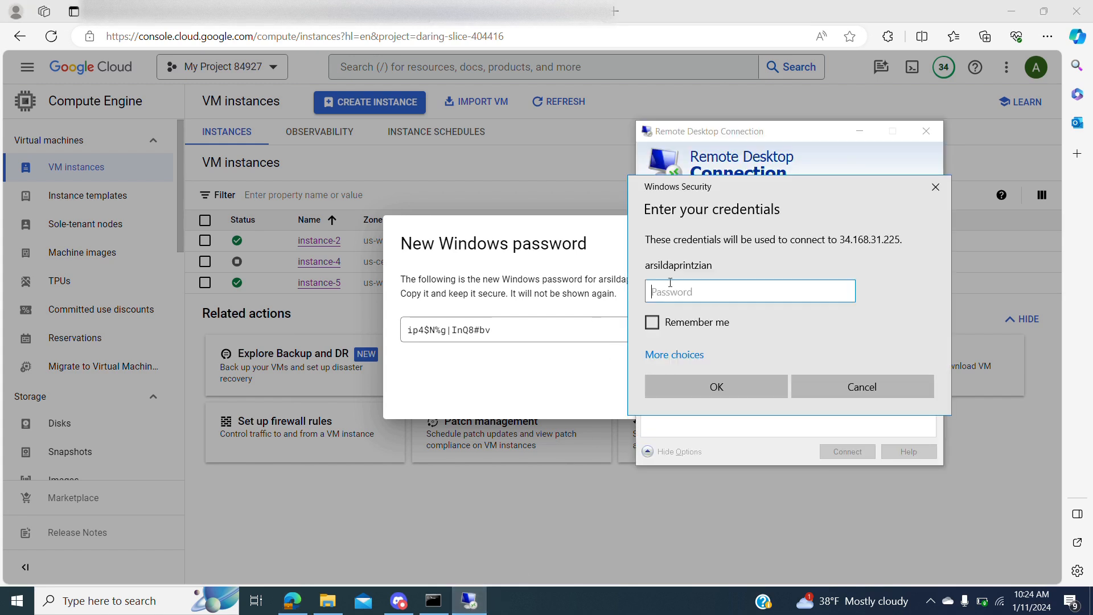
key(ctrl+v)
click(843, 292)
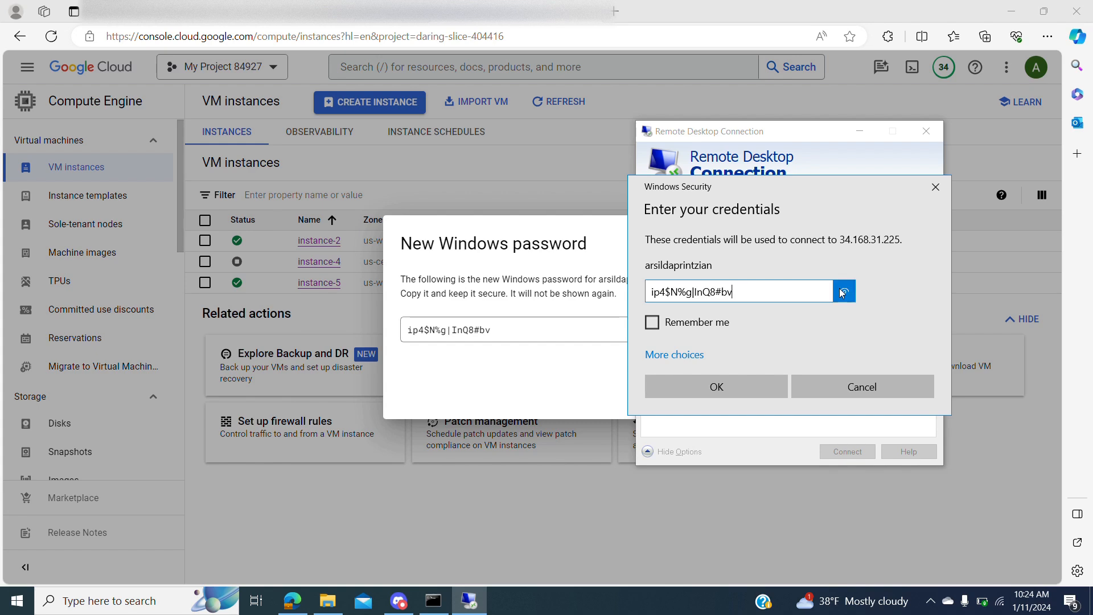
click(732, 388)
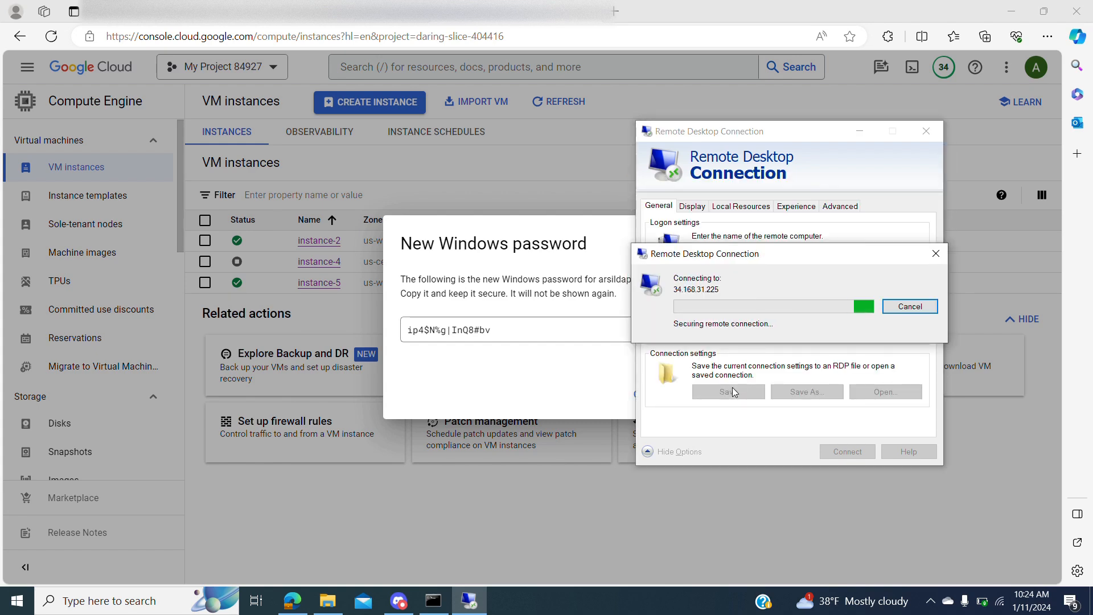
click(821, 418)
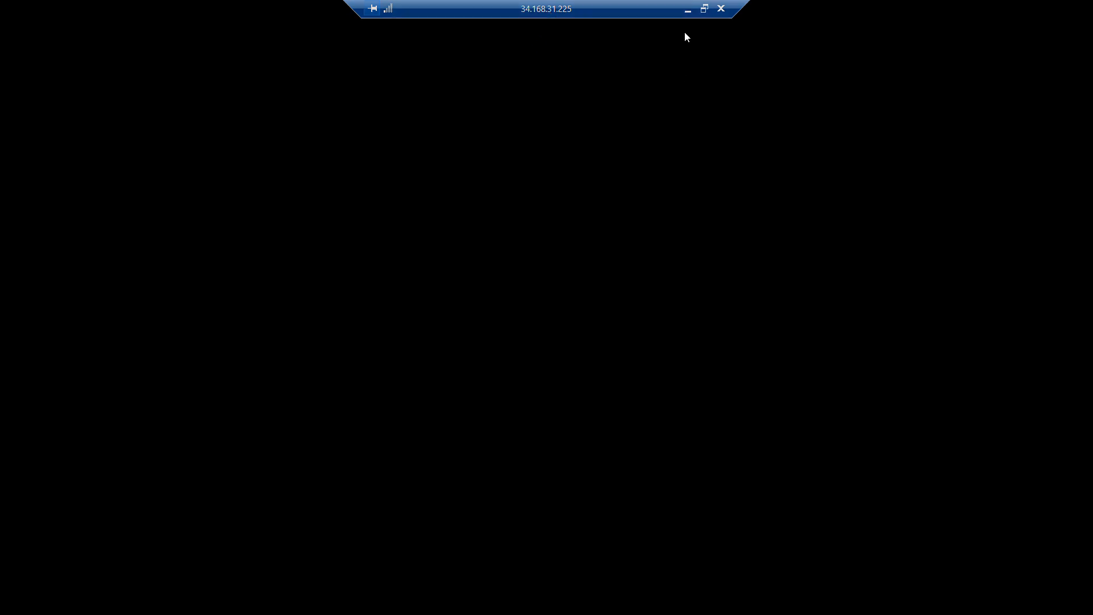
Check the sign-in progress of the 34.168.31.225 remote session and return to the Google Cloud console
click(688, 10)
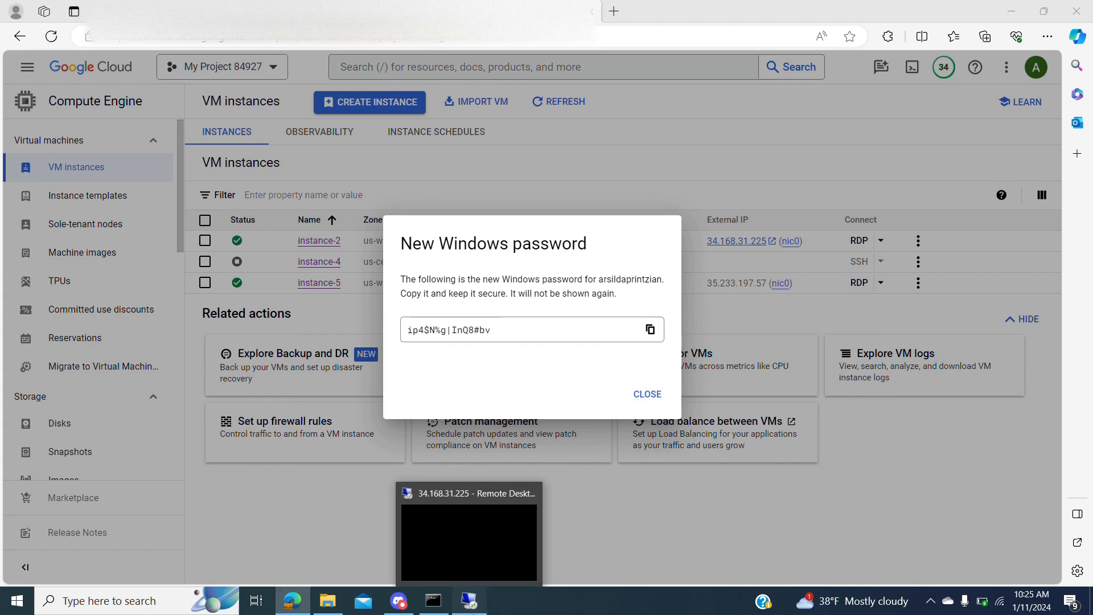
click(470, 604)
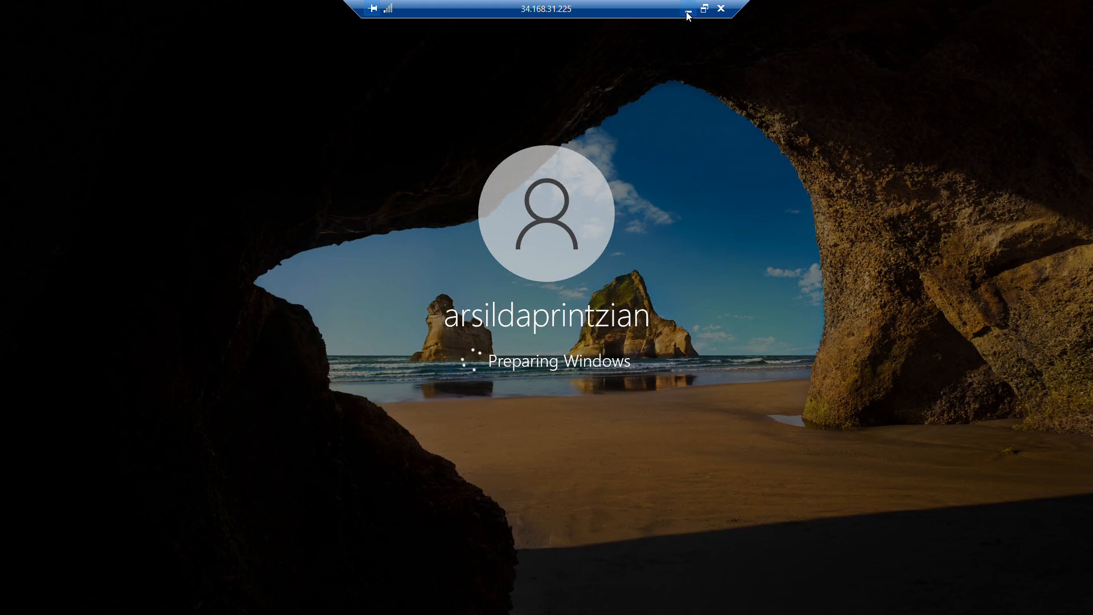
click(687, 11)
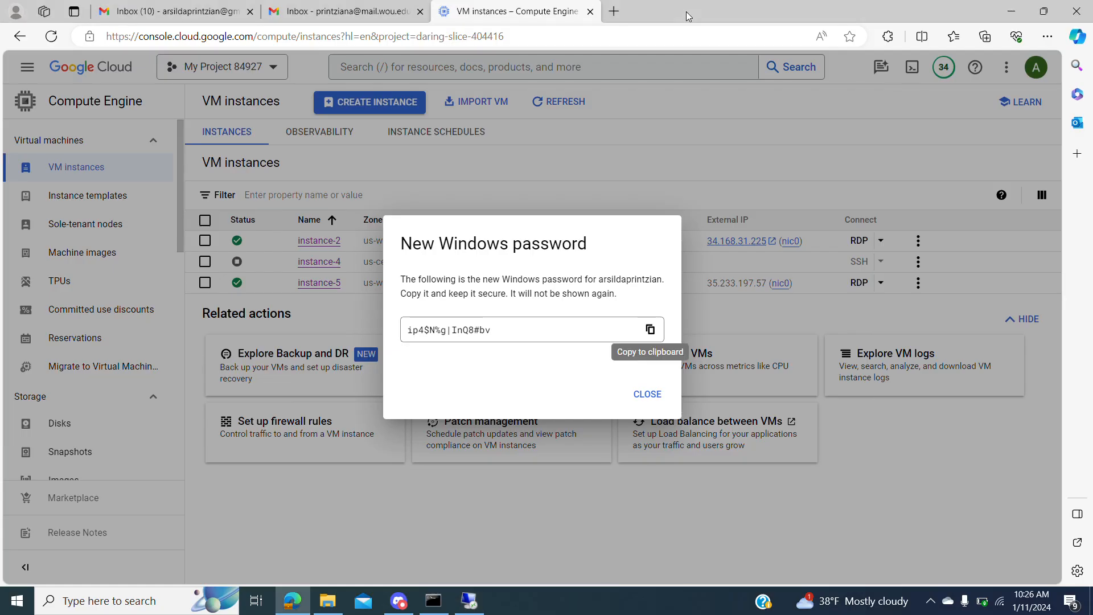
Close the new Windows password dialog, download the RDP file for instance-5, keep it despite the warning and open it
click(644, 395)
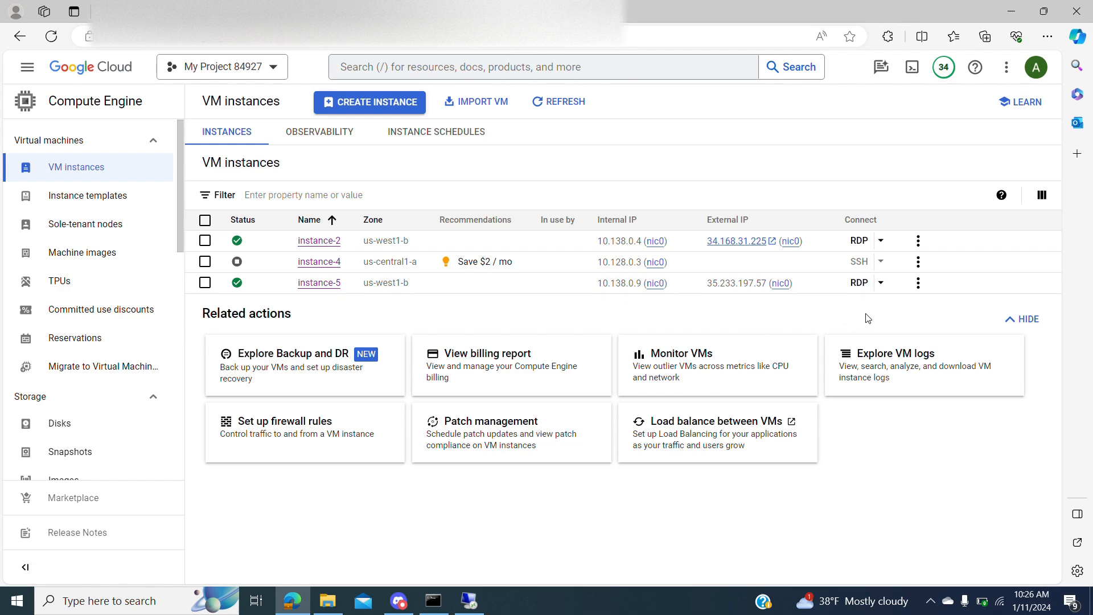
click(881, 284)
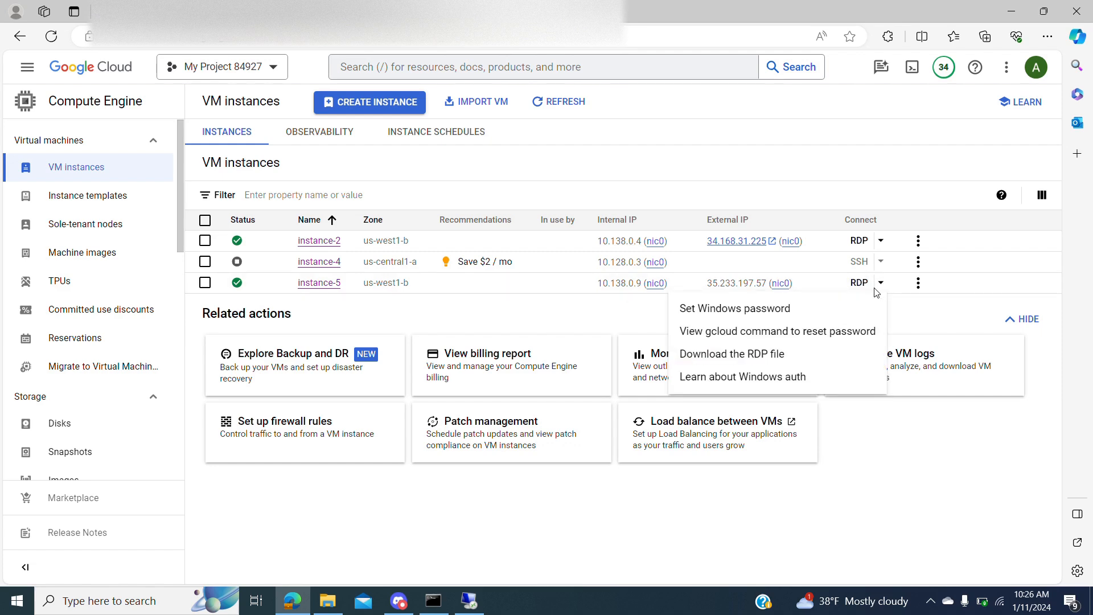
click(781, 354)
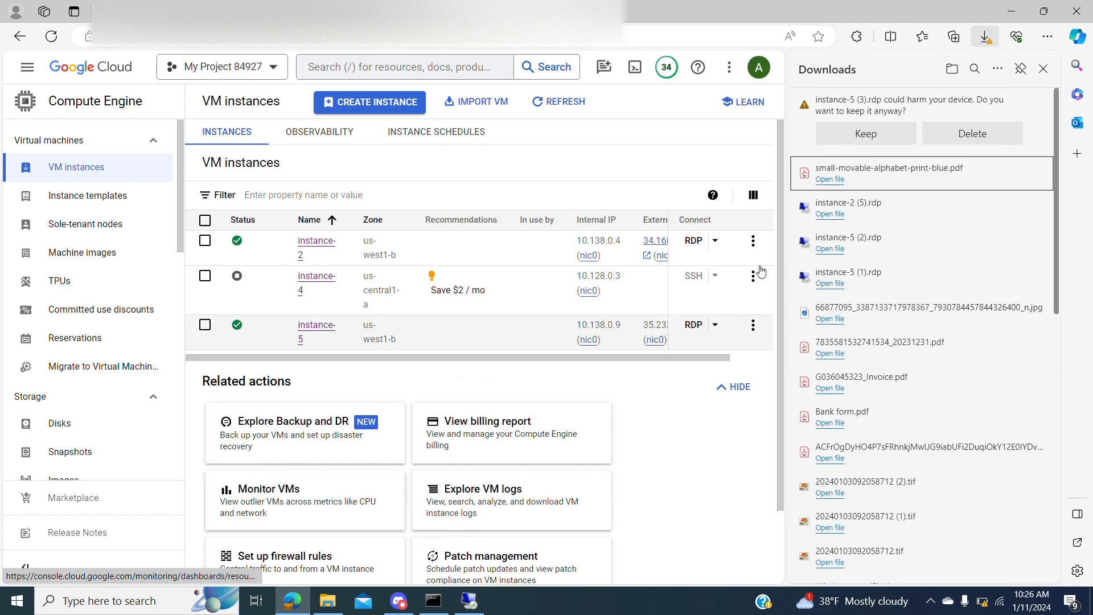
click(862, 136)
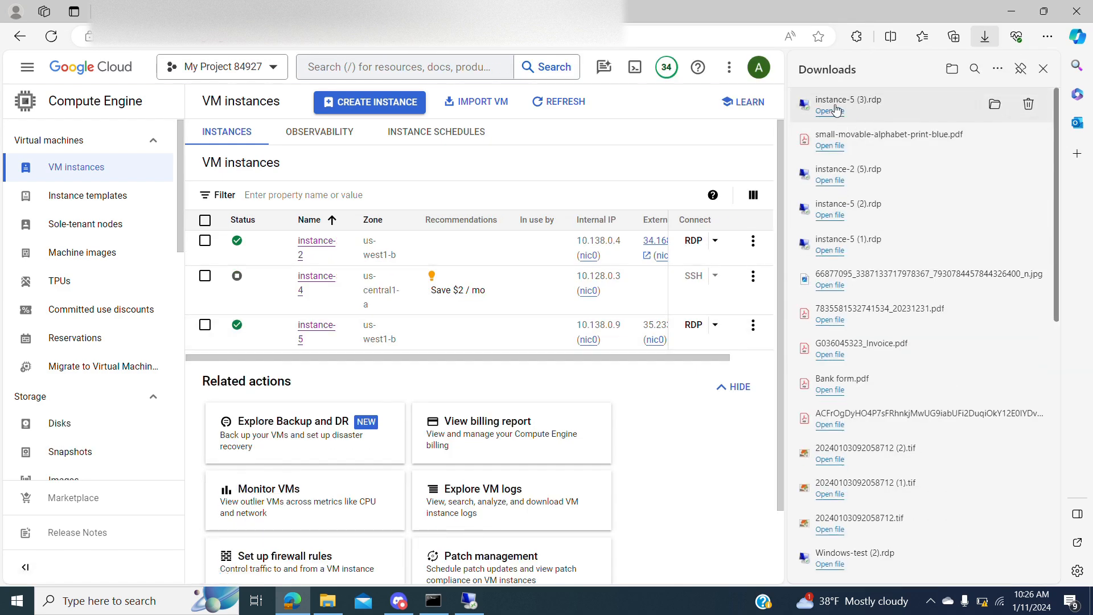
click(835, 110)
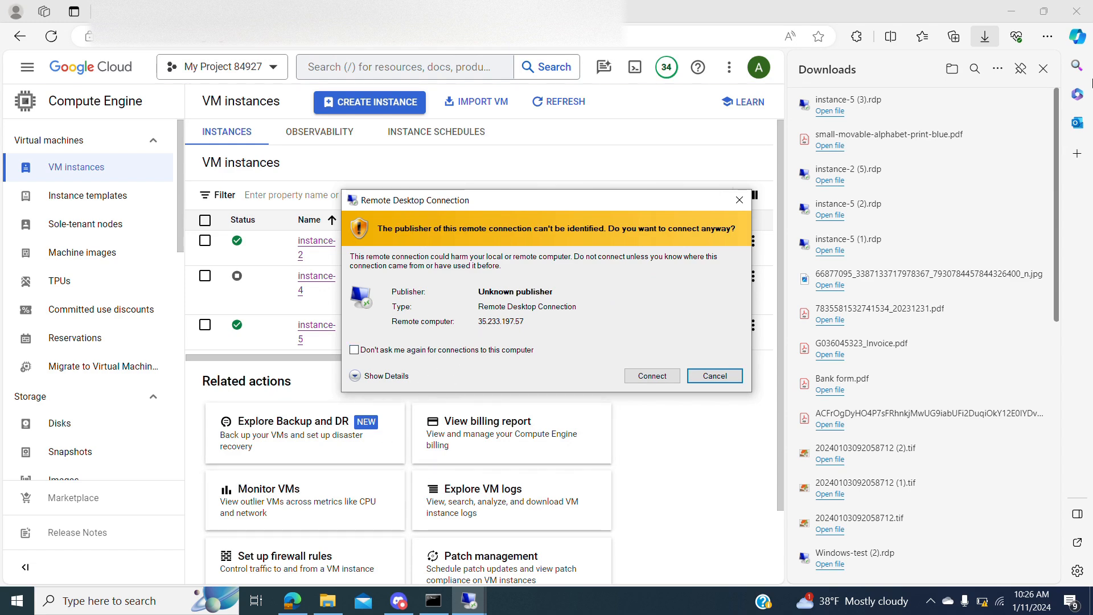
Dismiss the downloads list, approve the unidentified-publisher connection to 35.233.197.57 and return to the VM instances page
click(1045, 69)
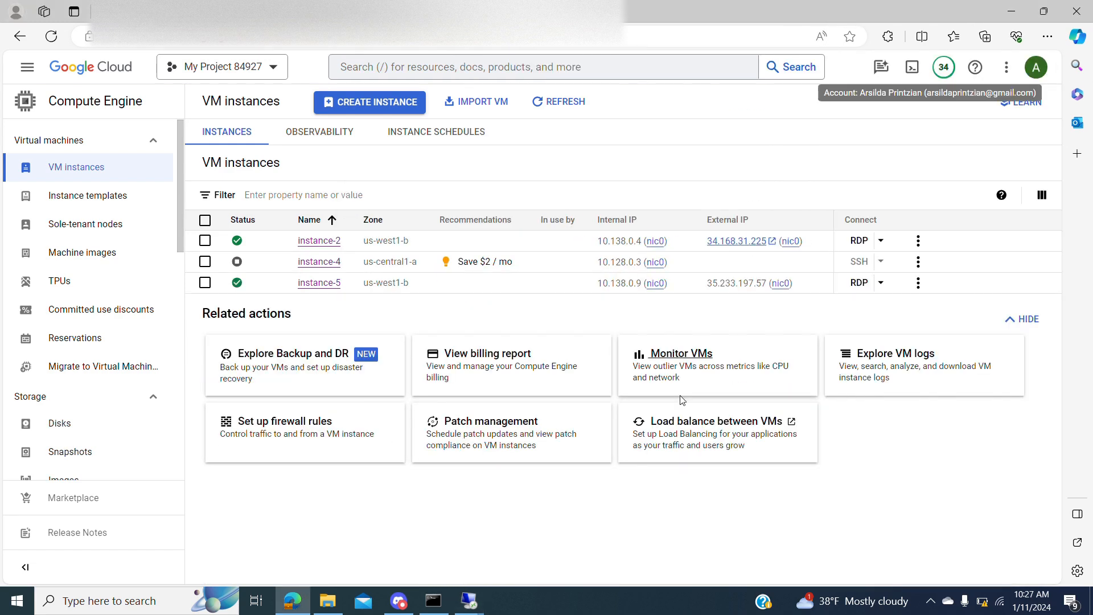
mouse_move(471, 613)
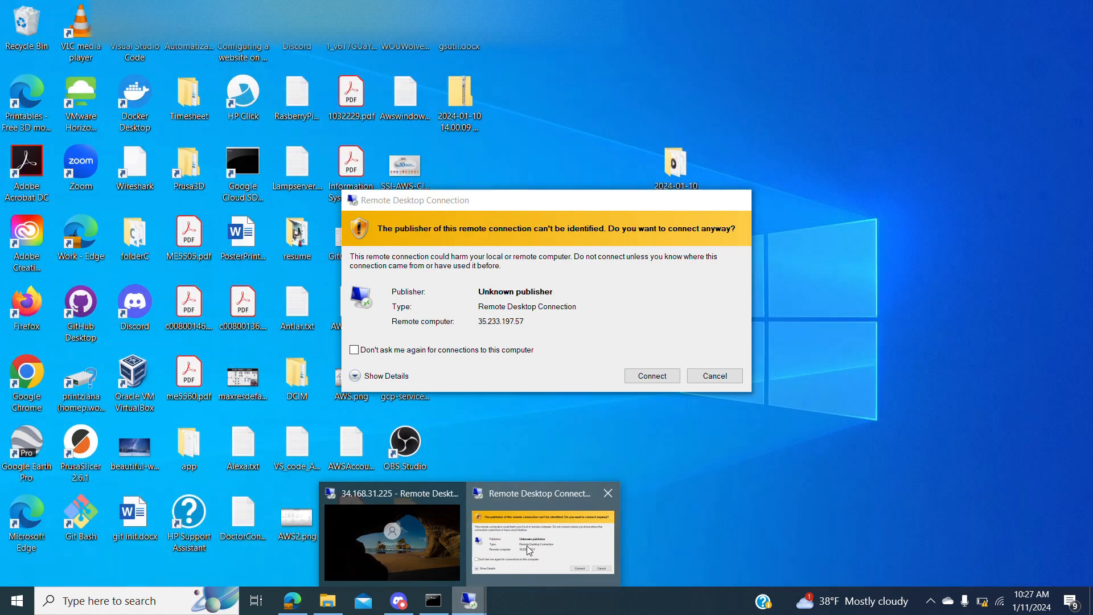
click(527, 549)
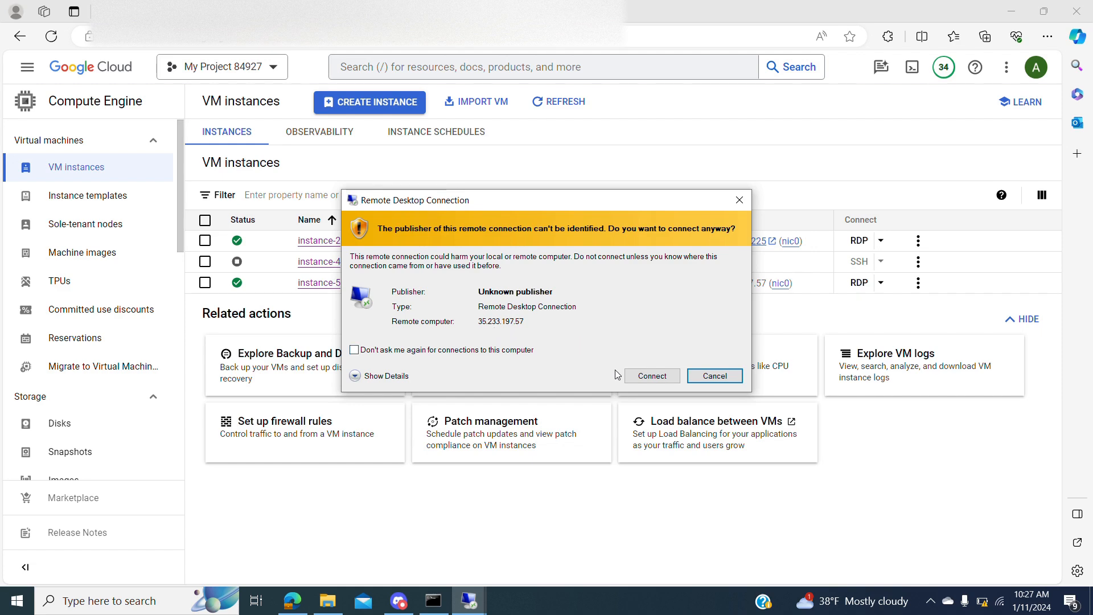
click(652, 376)
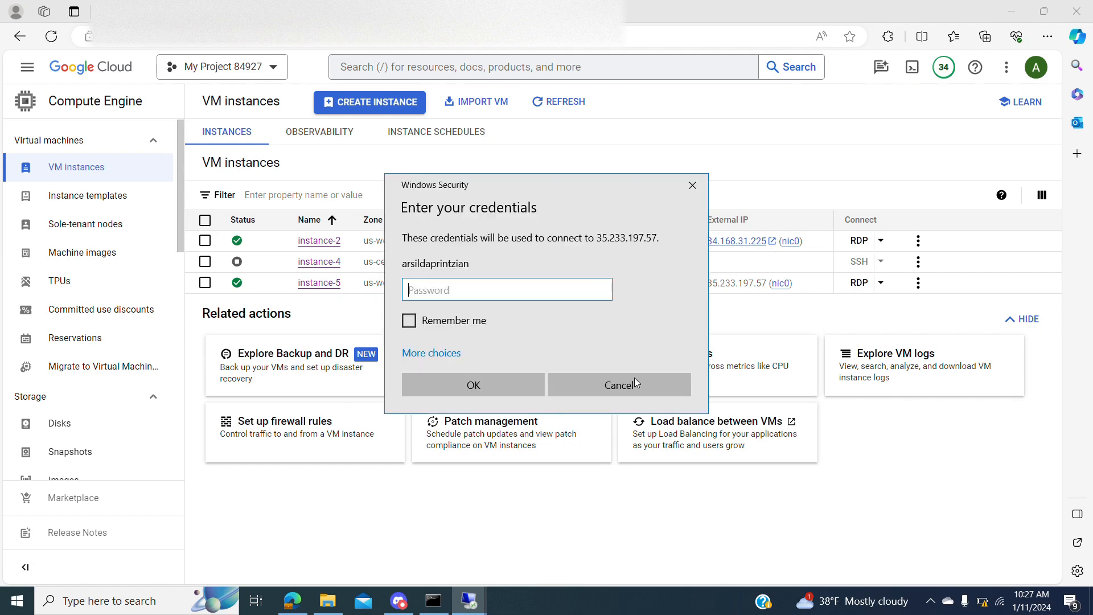
click(601, 144)
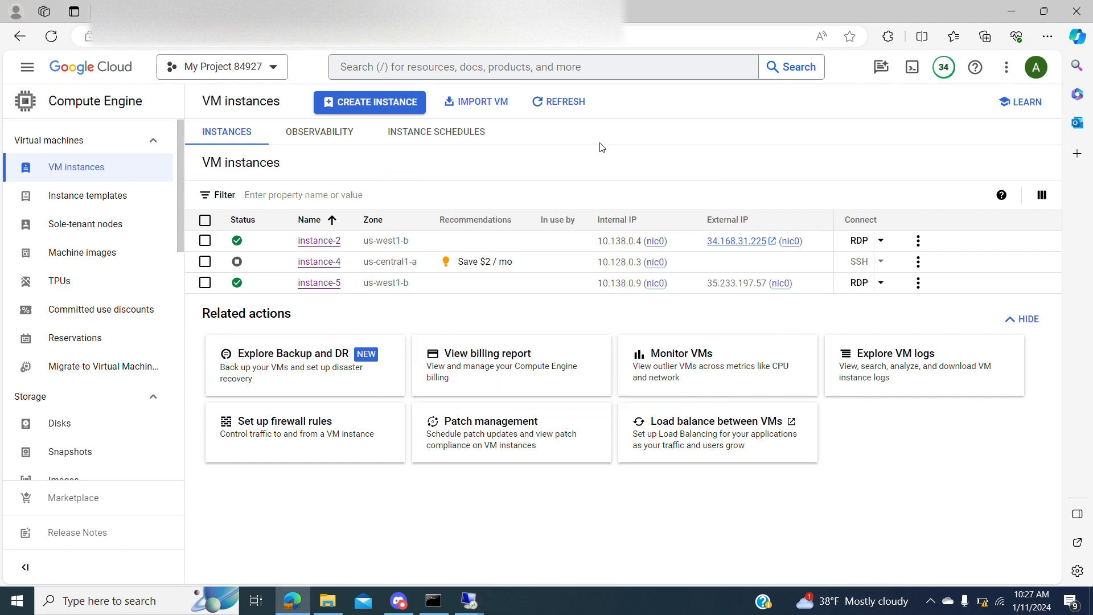
Show the RDP options for instance-5 and check the installed Google Cloud SDK in Command Prompt with gcloud --version
click(884, 293)
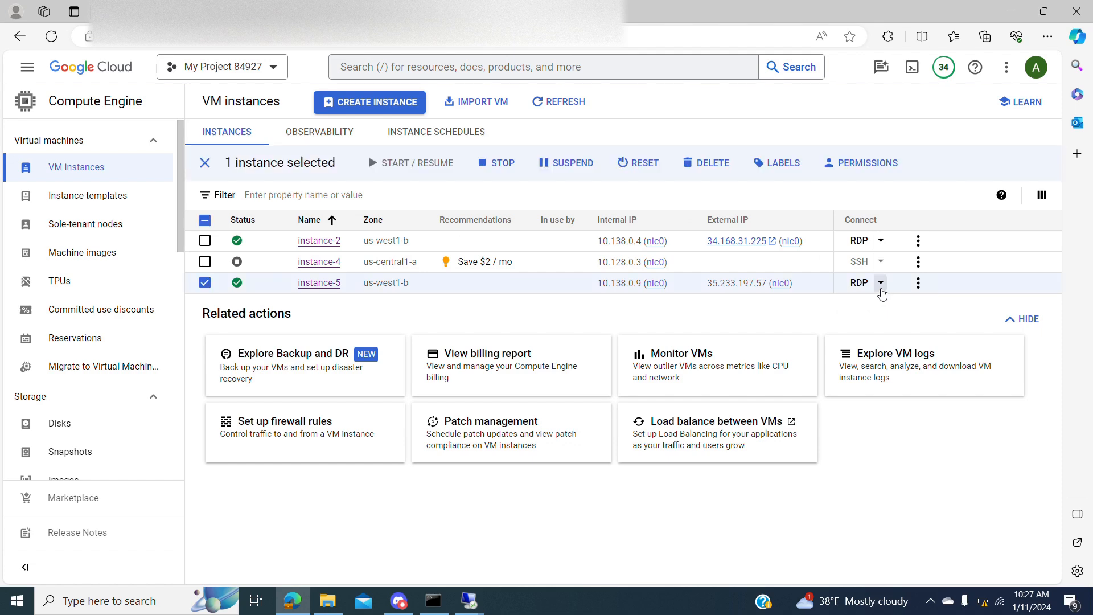
click(882, 291)
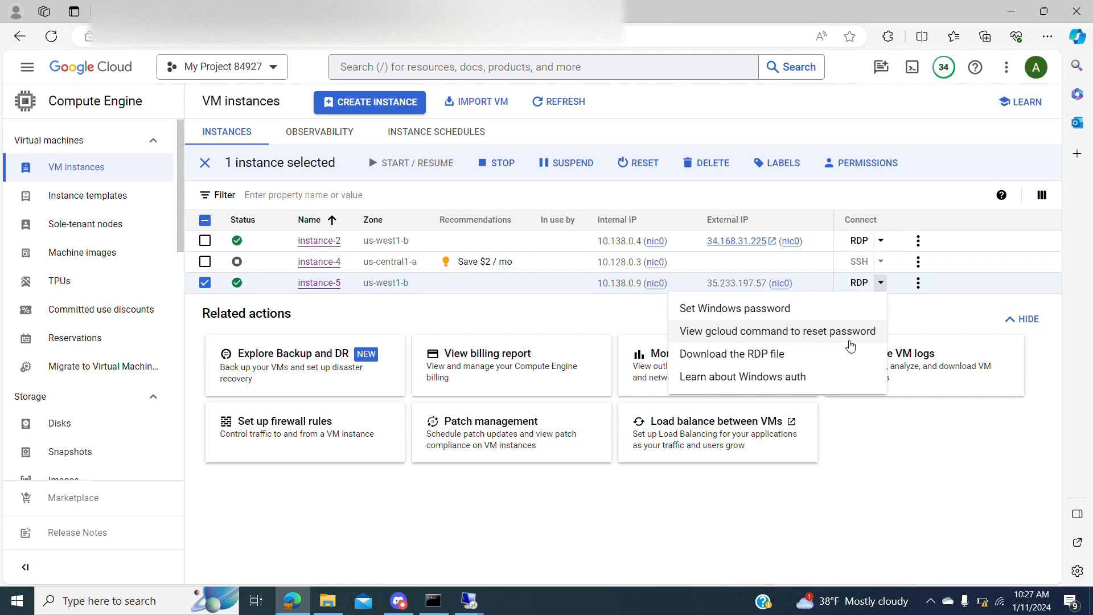
click(432, 602)
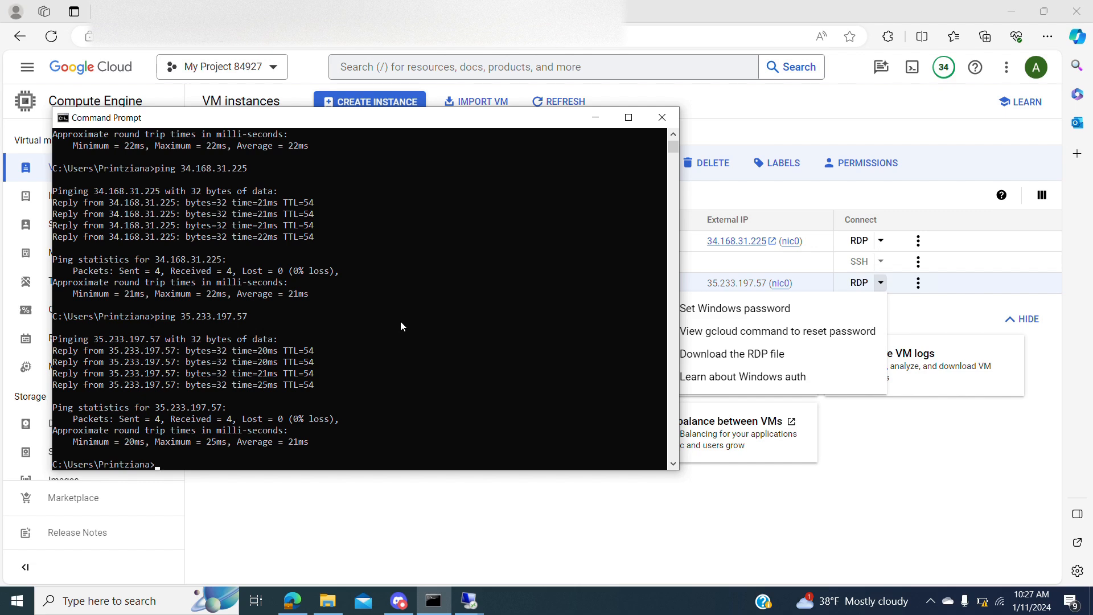
text(gcloud --version)
key(Return)
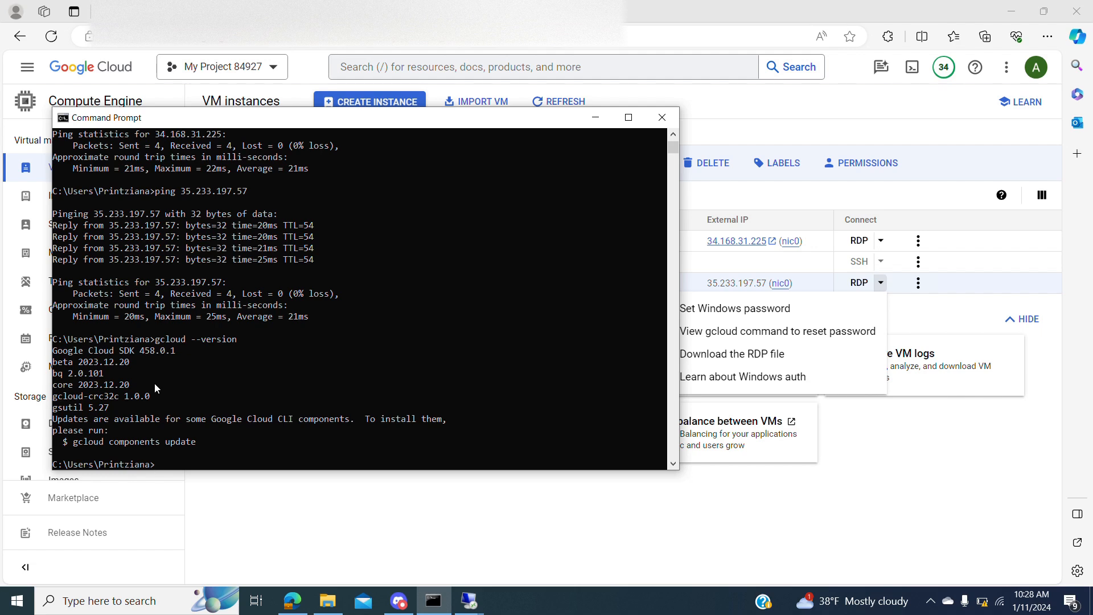
View and copy the gcloud password reset command for instance-5, try to paste it into Command Prompt and maximize that window
click(703, 340)
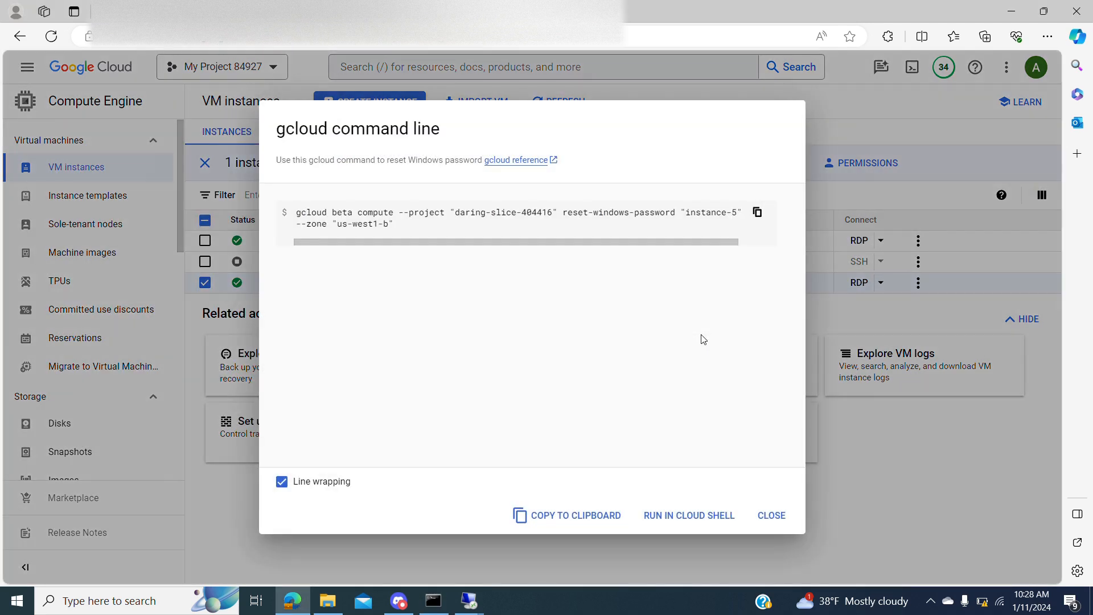
click(758, 213)
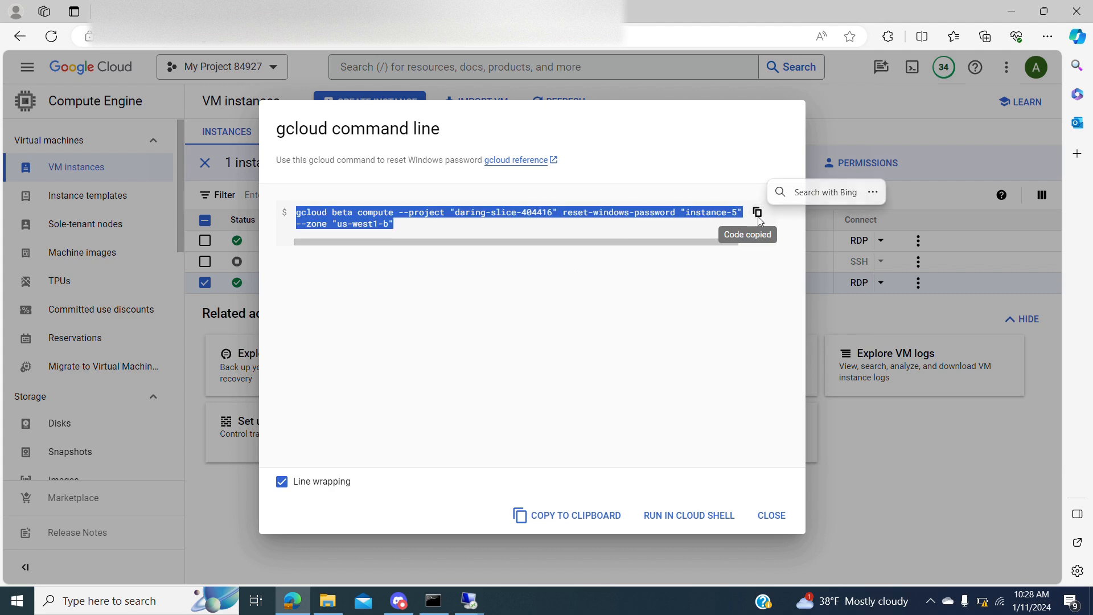
click(434, 601)
click(321, 459)
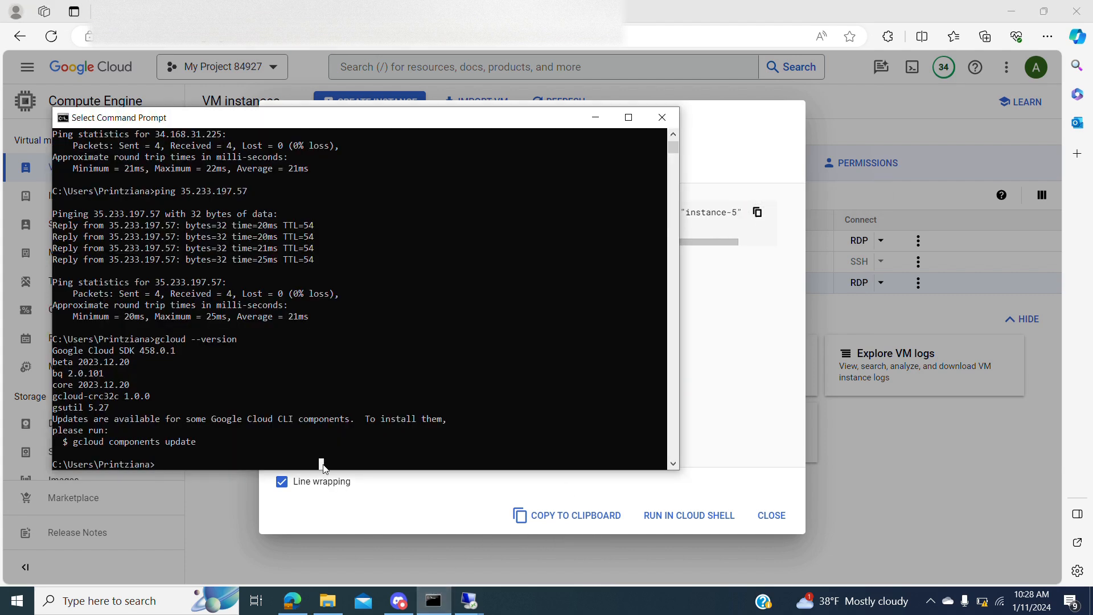
right_click(322, 454)
click(631, 118)
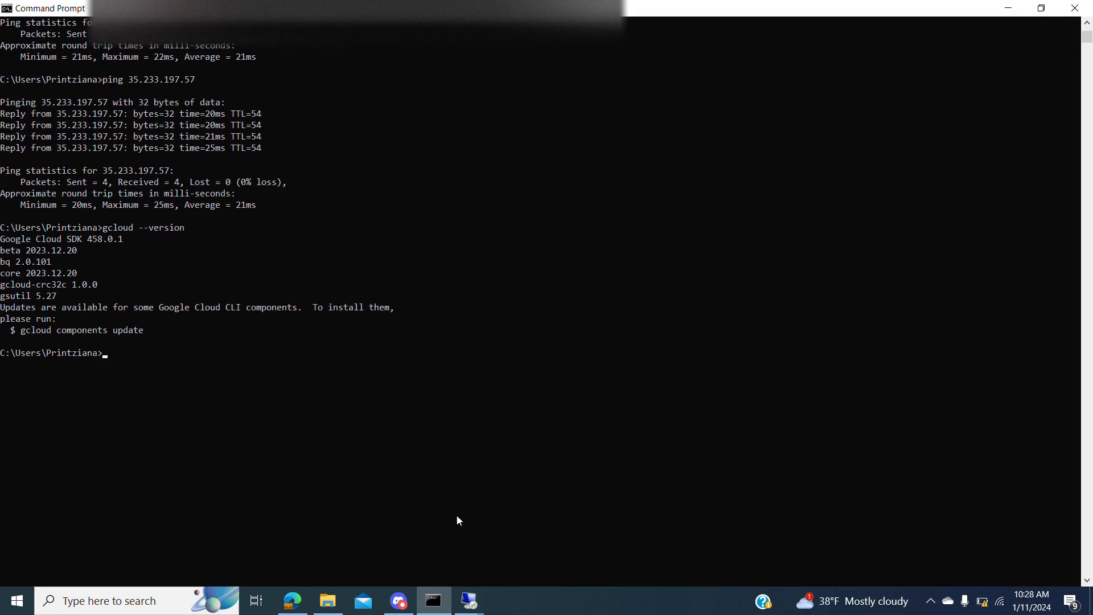
Copy the gcloud beta compute reset-windows-password command for instance-5 again, run it in Command Prompt and confirm the reset with y
click(293, 601)
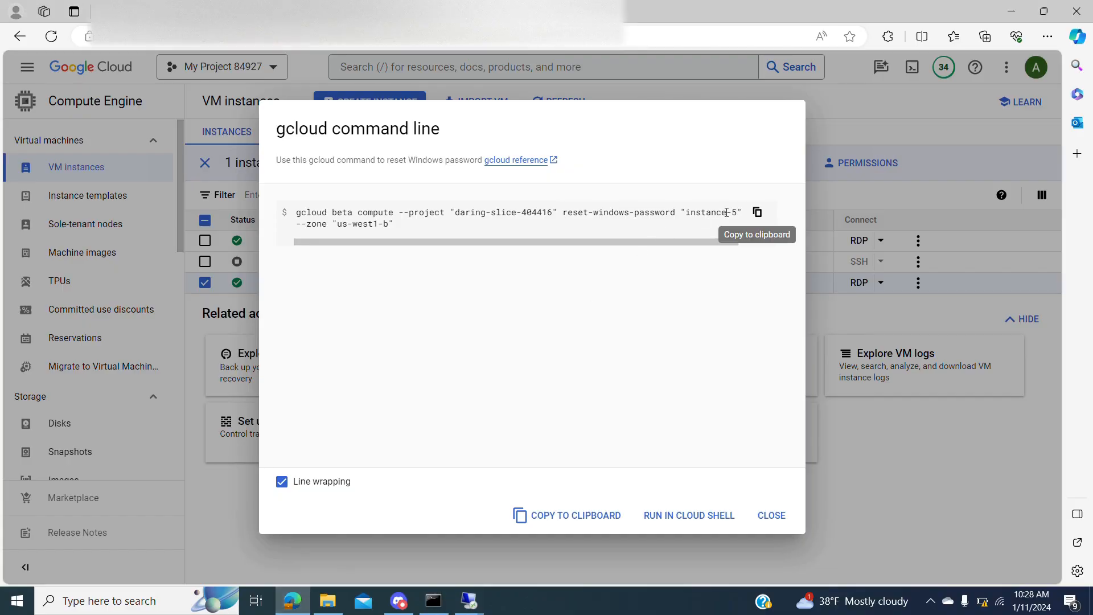
click(757, 212)
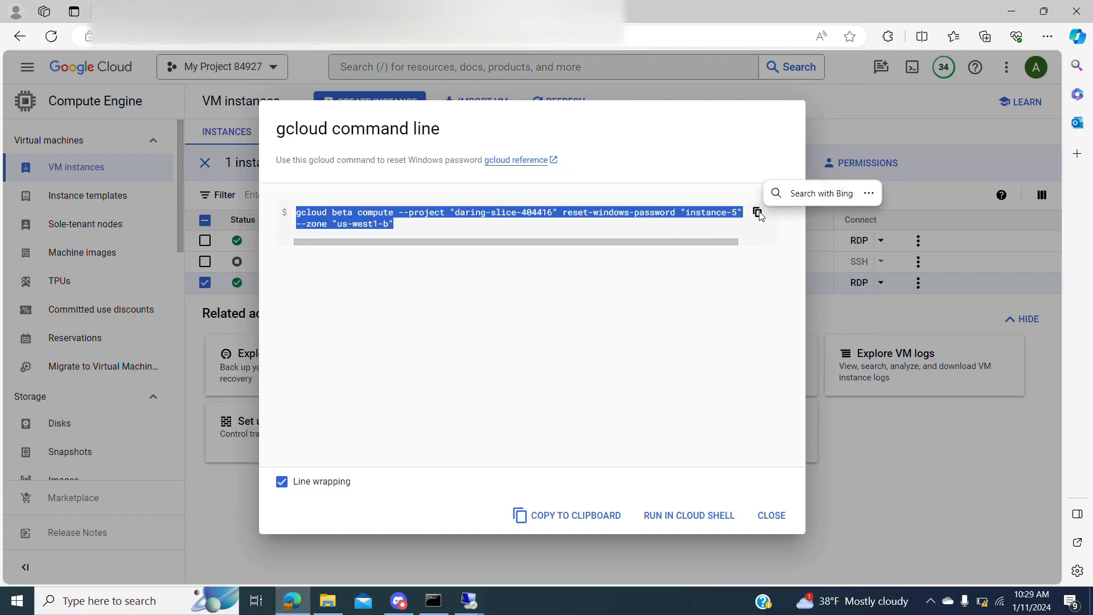
click(434, 601)
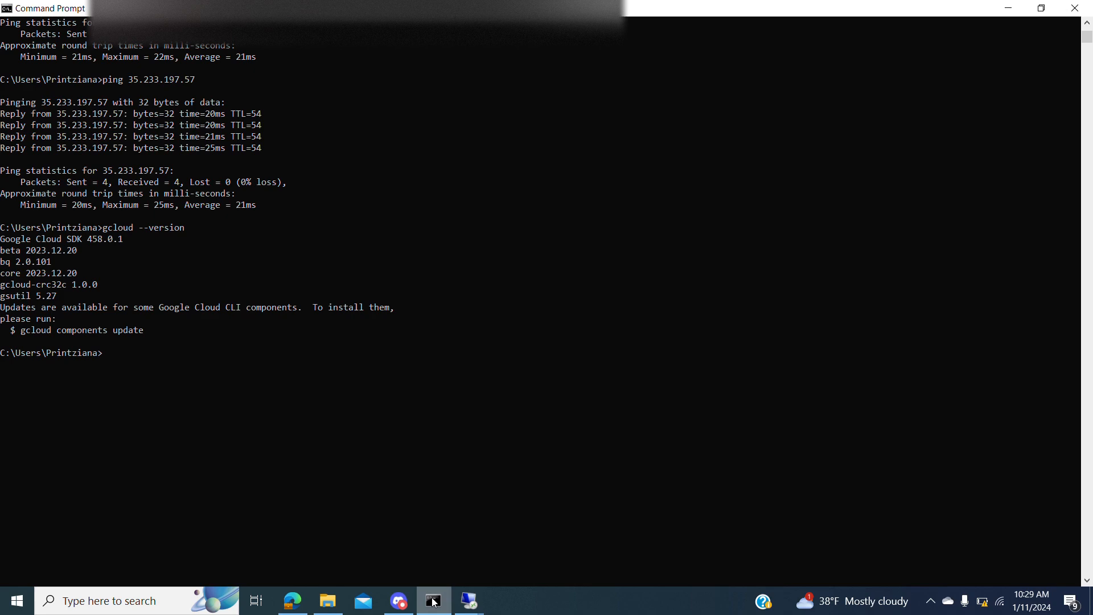
right_click(287, 431)
key(Return)
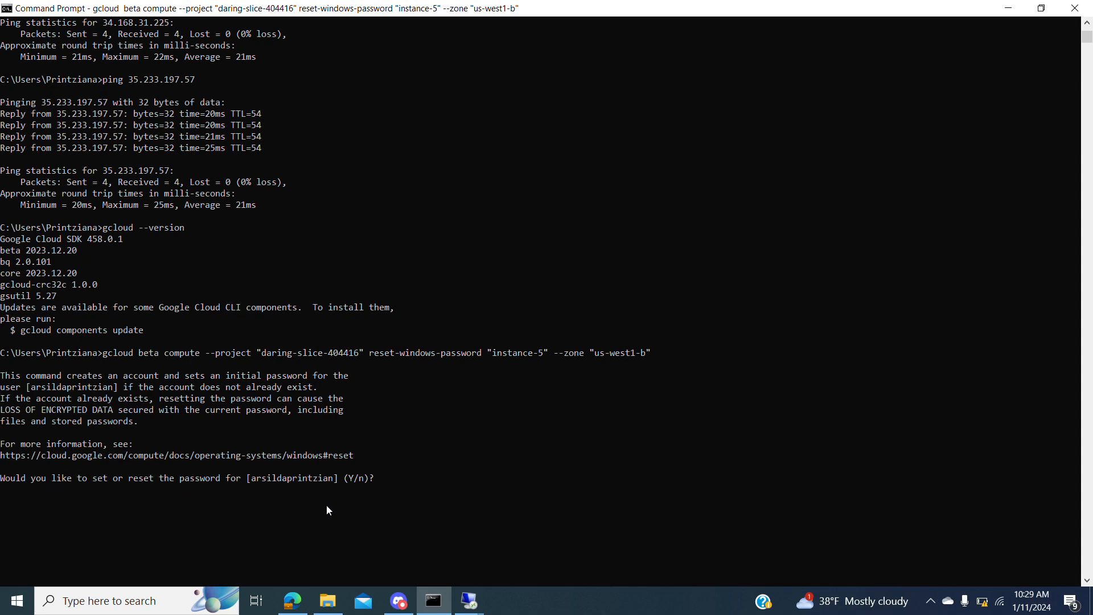
text(y)
key(Return)
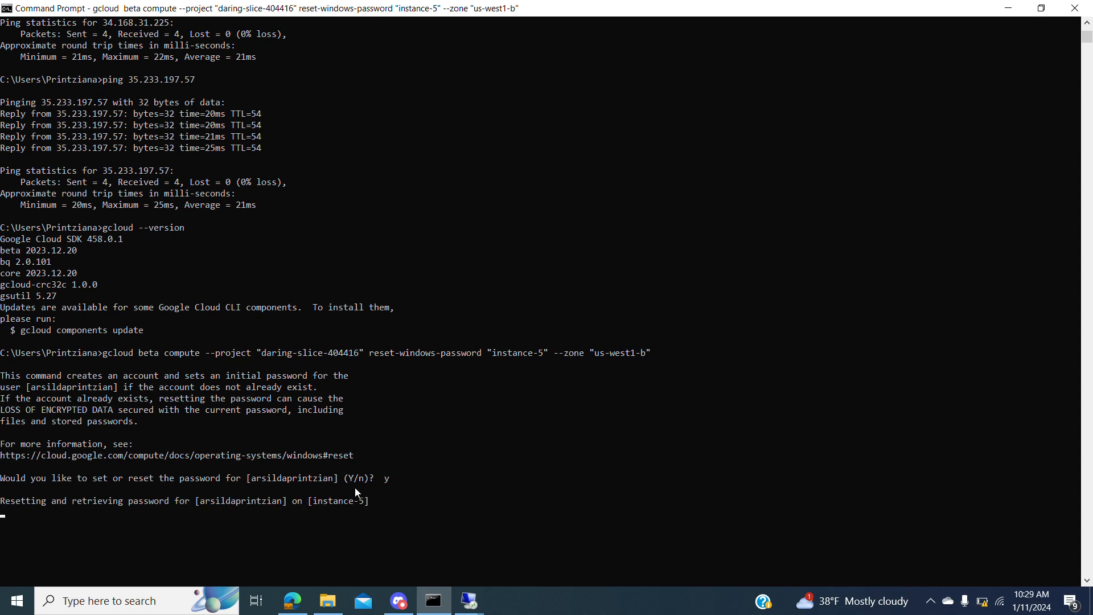
Check the sign-in progress of the 34.168.31.225 Remote Desktop session and return to Command Prompt
mouse_move(485, 613)
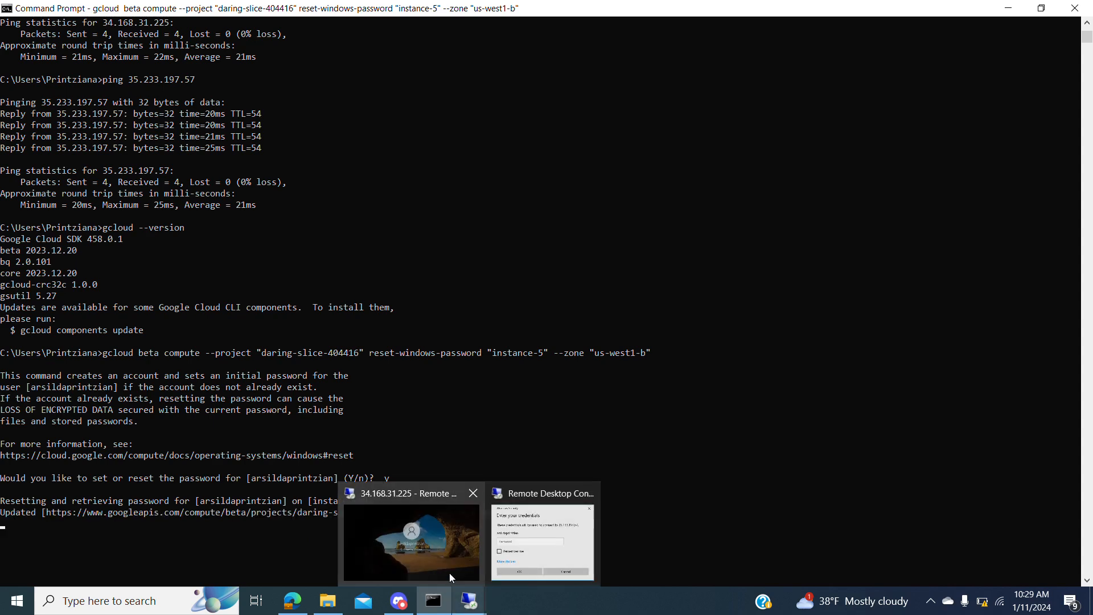
click(450, 573)
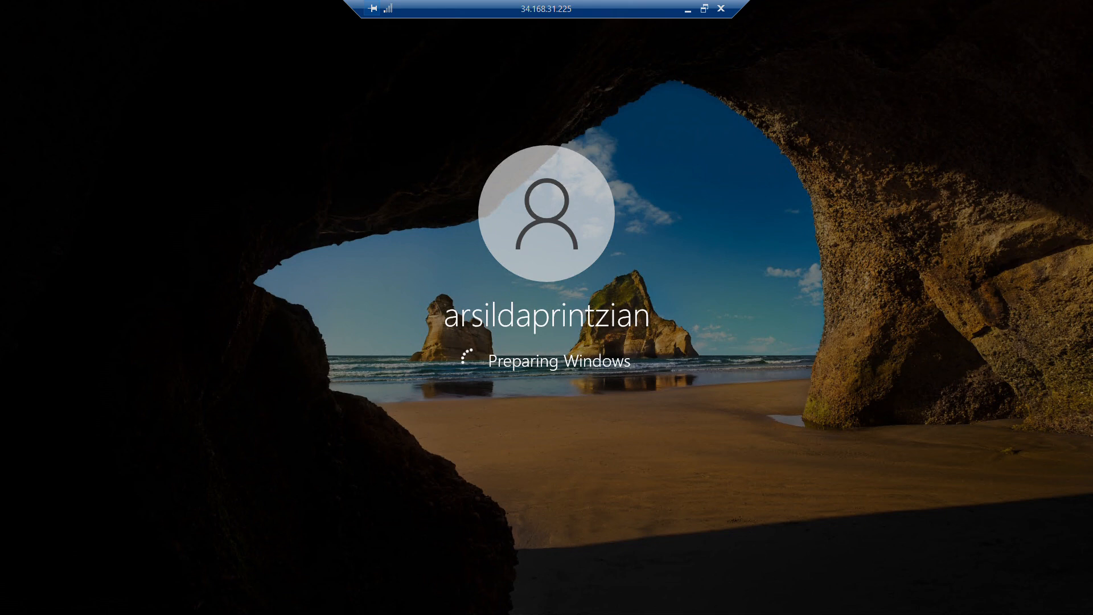
click(685, 12)
scroll(289, 369, down, 2)
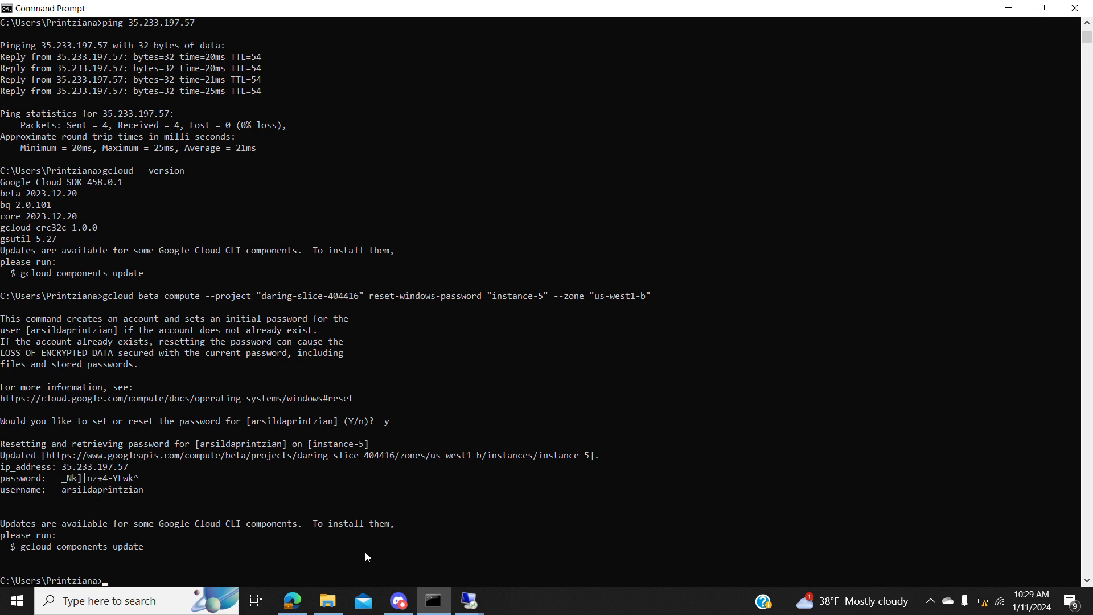
Bring up the credentials prompt for 35.233.197.57, move it aside and copy the generated password from the Command Prompt output
mouse_move(472, 610)
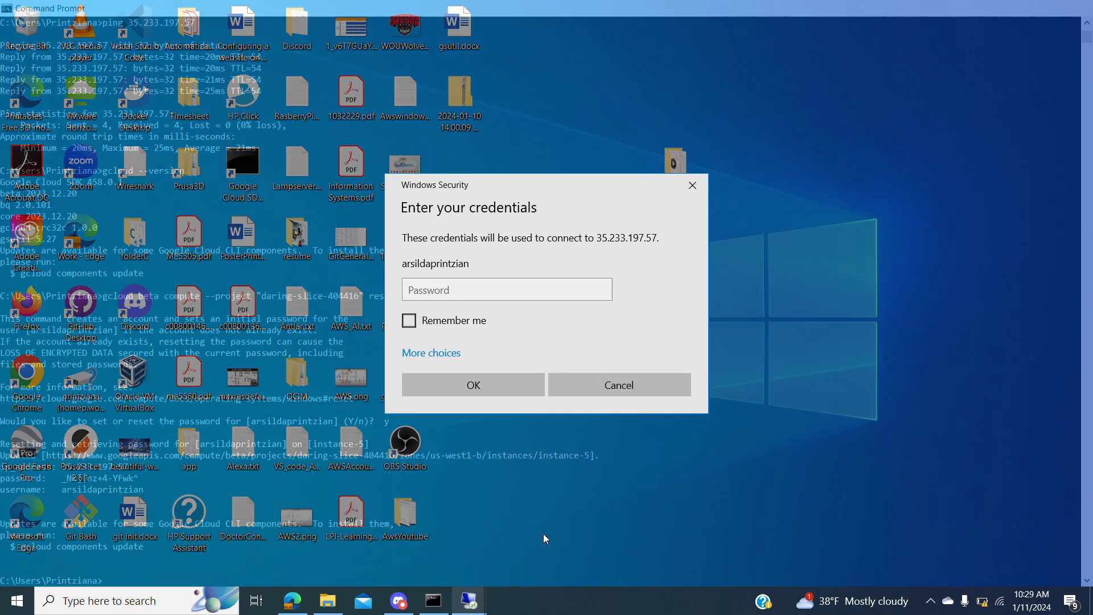
click(543, 536)
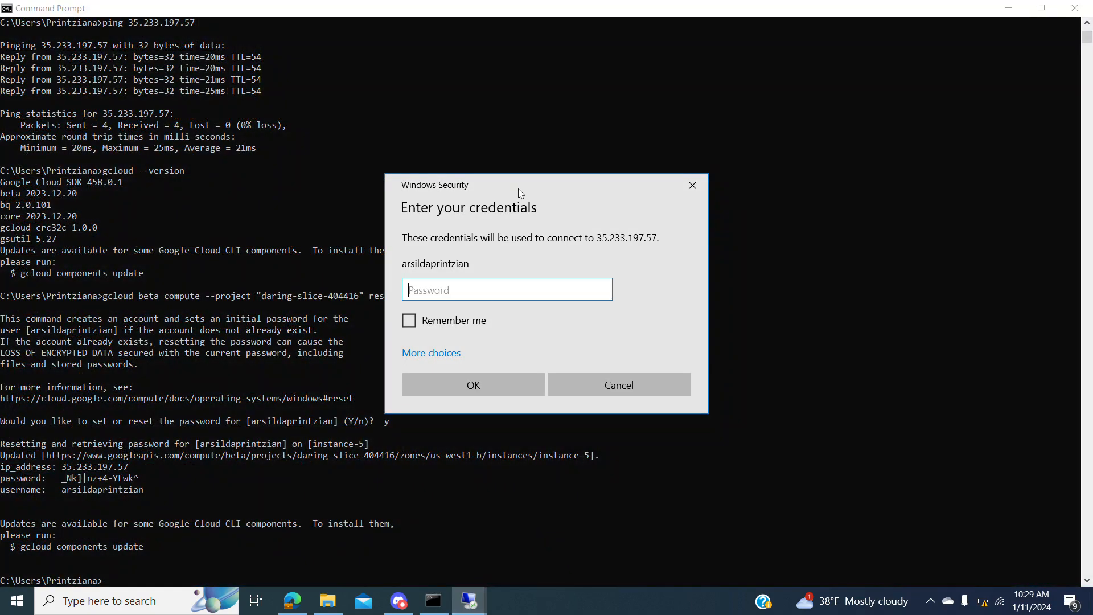
drag(518, 189, 555, 181)
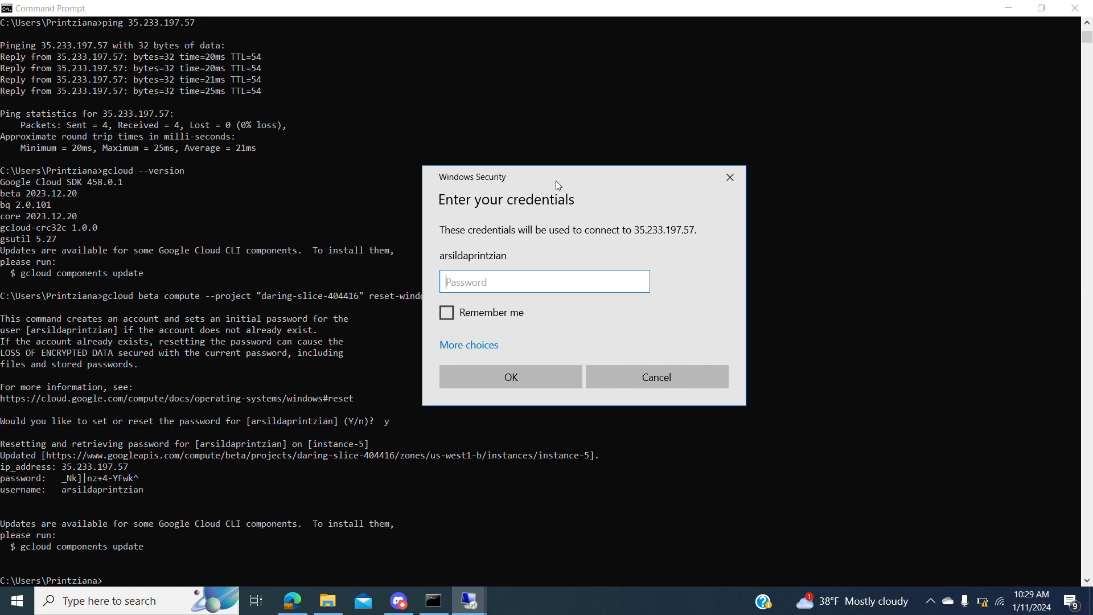
click(62, 479)
click(131, 479)
drag(138, 482, 65, 484)
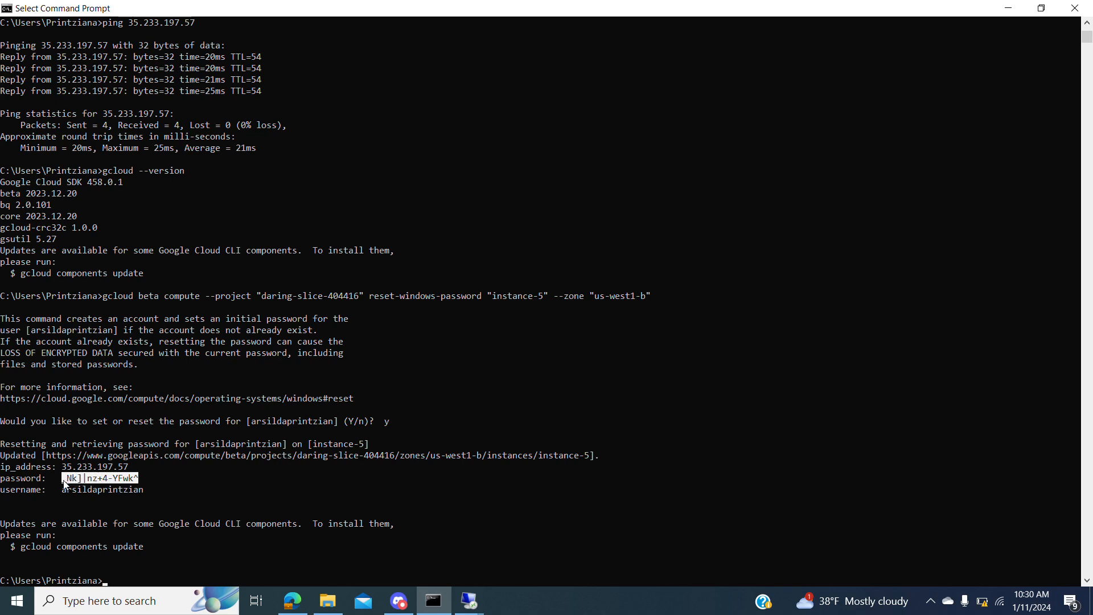
key(ctrl+c)
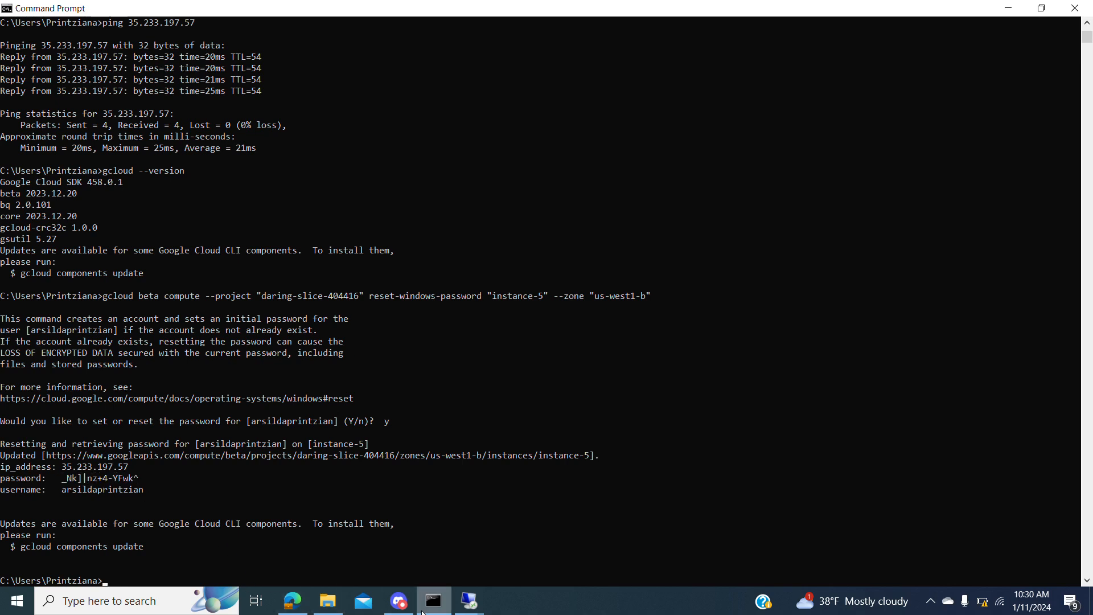
Paste the account password into the credentials prompt for 35.233.197.57, submit it and accept the instance-5 certificate warning
mouse_move(472, 606)
click(516, 562)
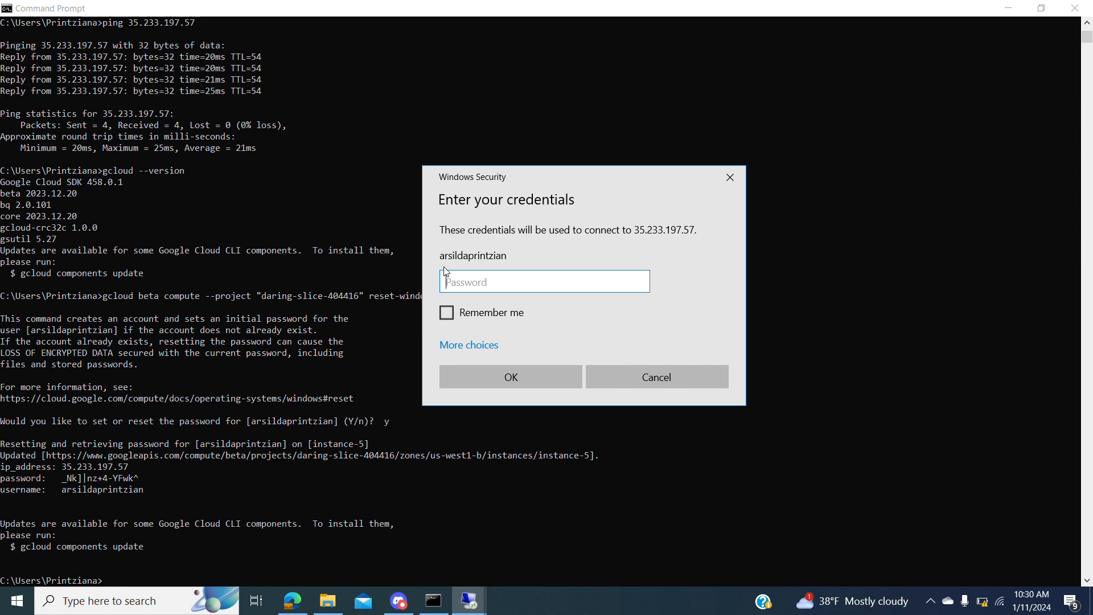
key(ctrl+v)
click(639, 282)
click(495, 380)
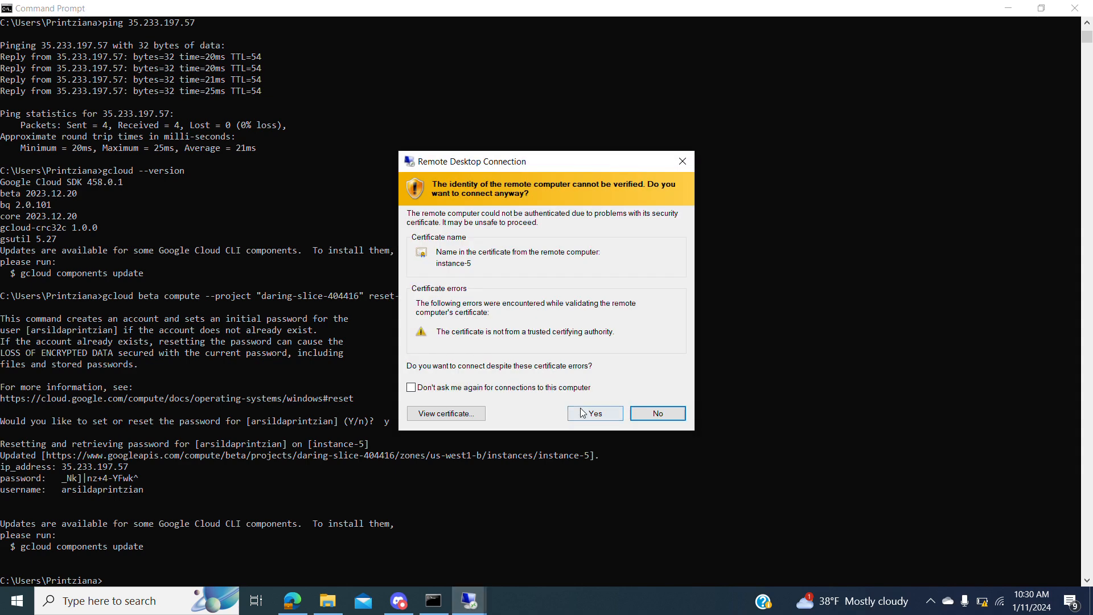
click(582, 412)
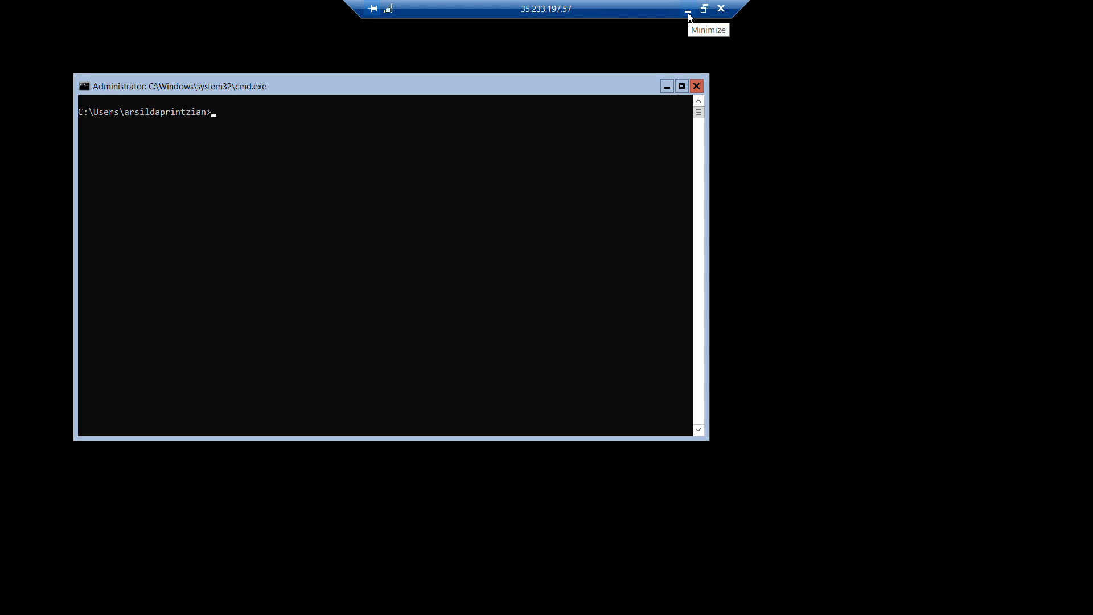
Return to the VM instances page, close the gcloud command line dialog and show the RDP options for instance-5
click(689, 15)
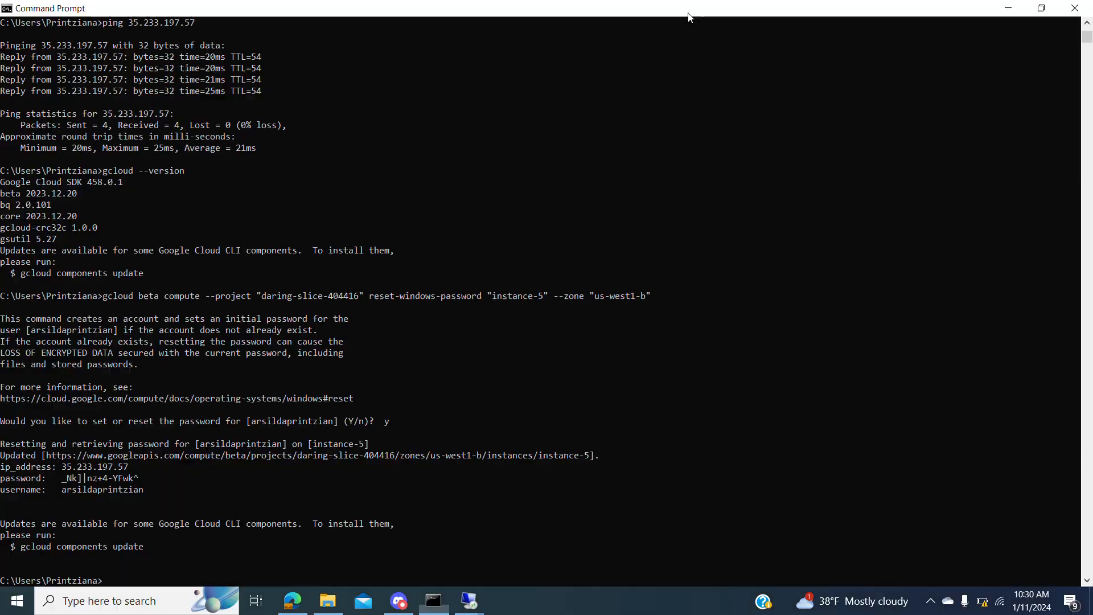
click(1011, 13)
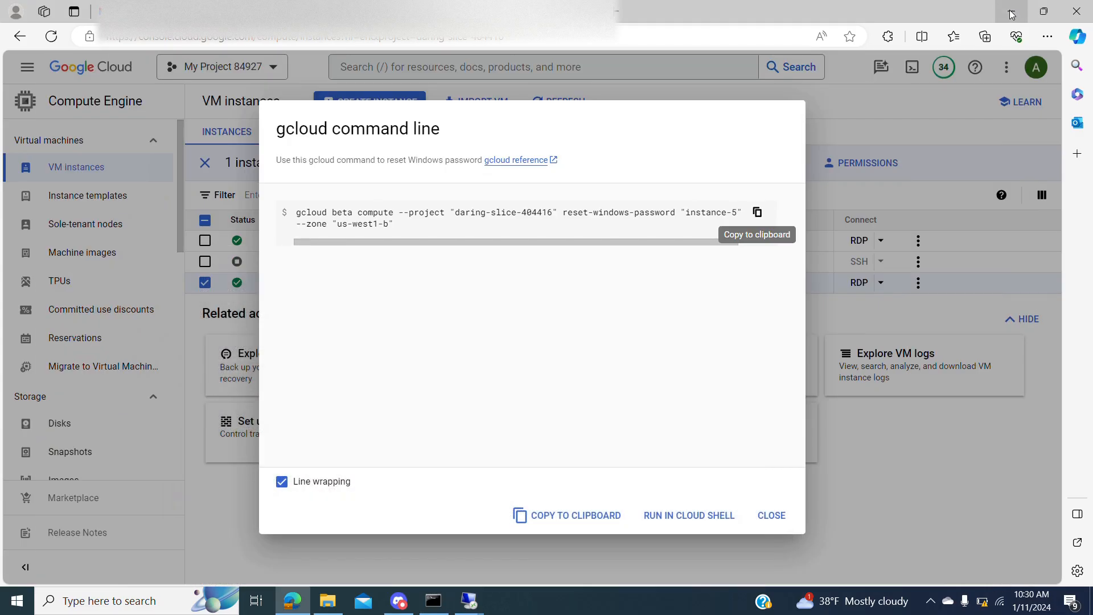
click(772, 515)
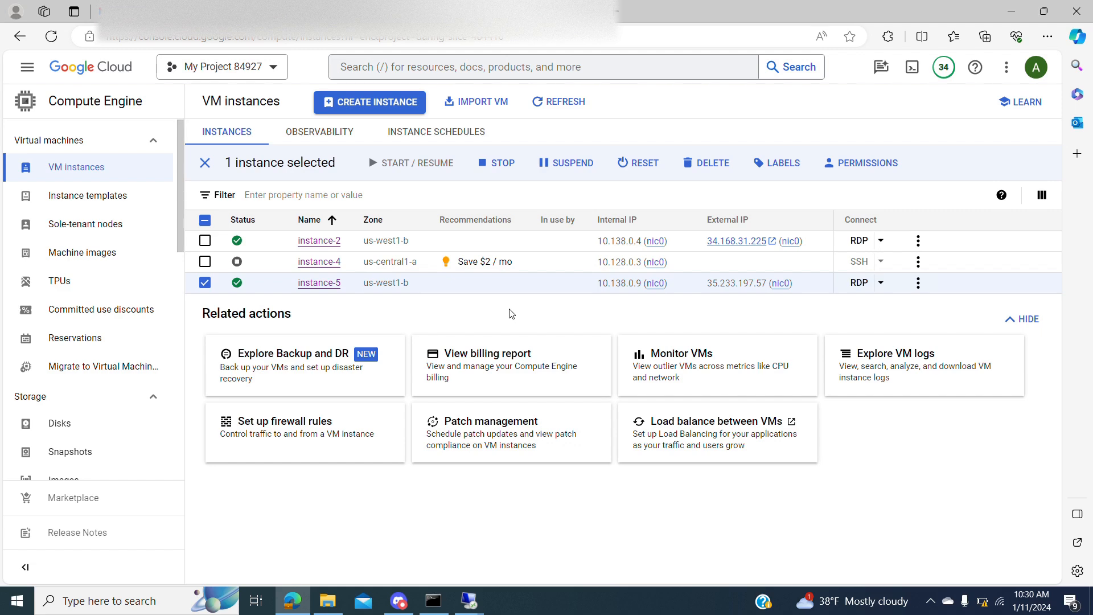
click(882, 283)
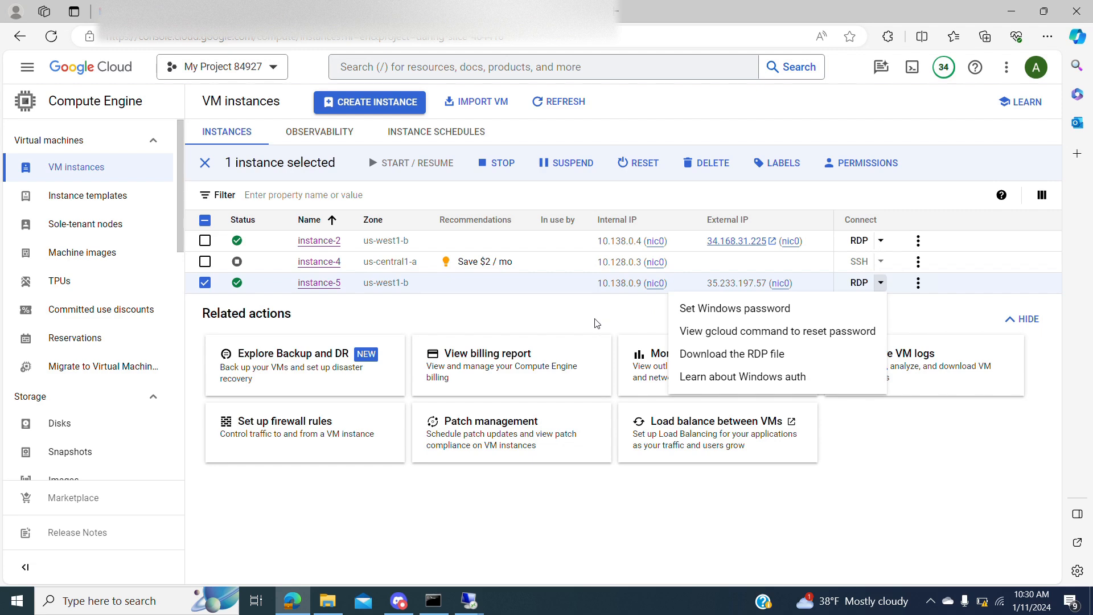
View the 34.168.31.225 and 35.233.197.57 Remote Desktop sessions in turn, minimizing each one
click(470, 606)
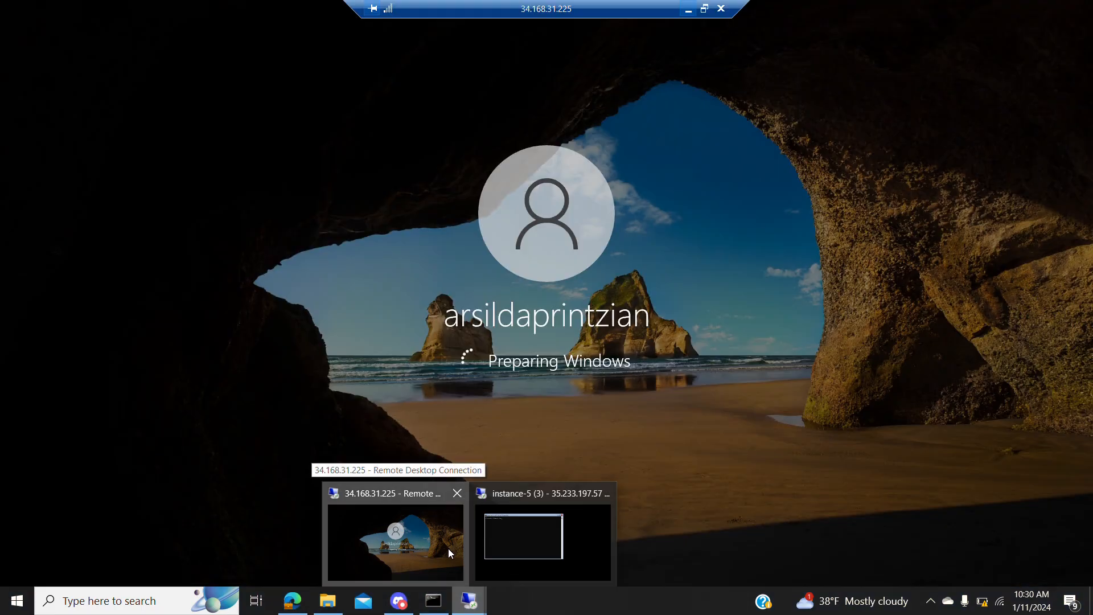
click(448, 548)
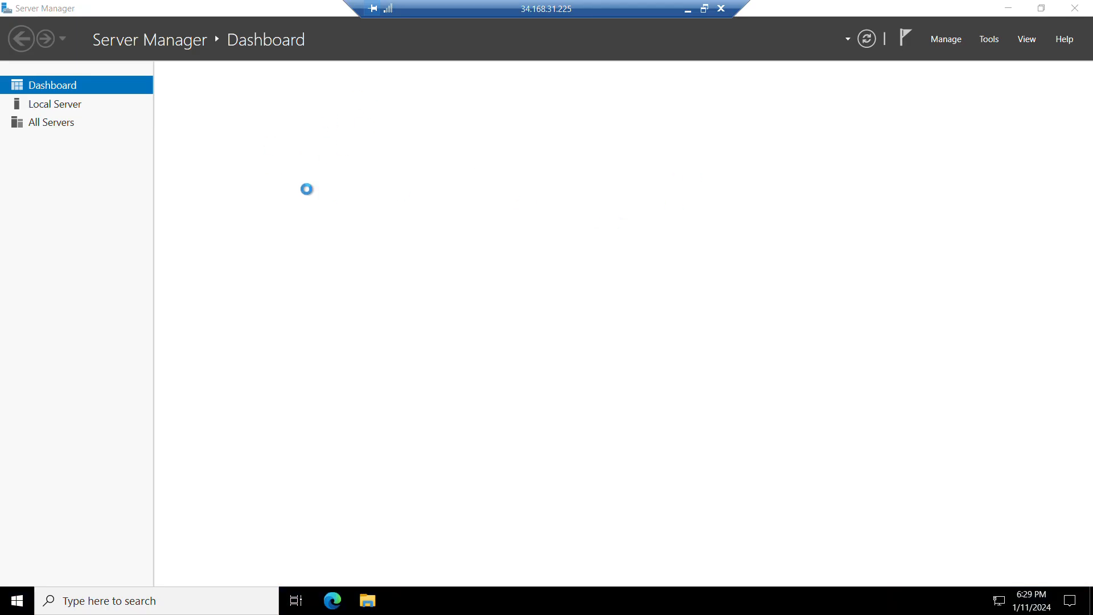
click(688, 10)
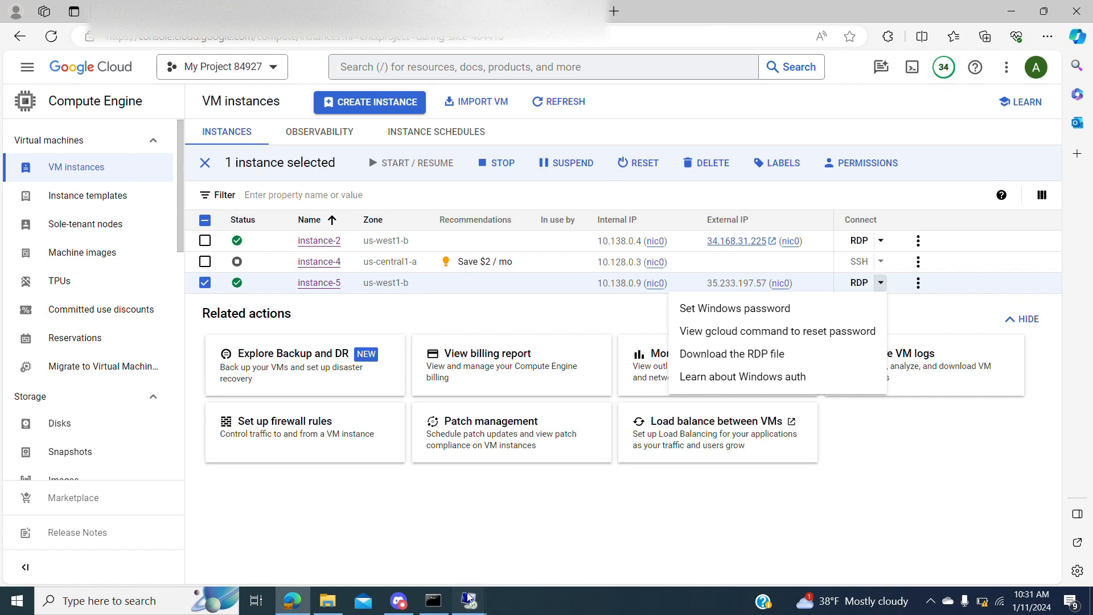
mouse_move(469, 601)
click(554, 524)
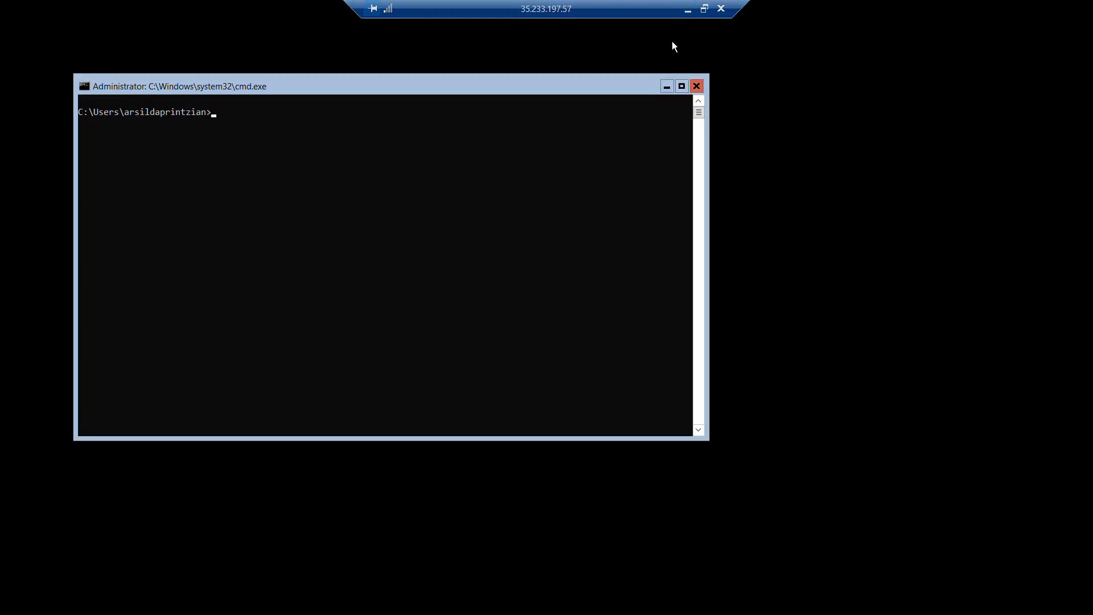
click(687, 10)
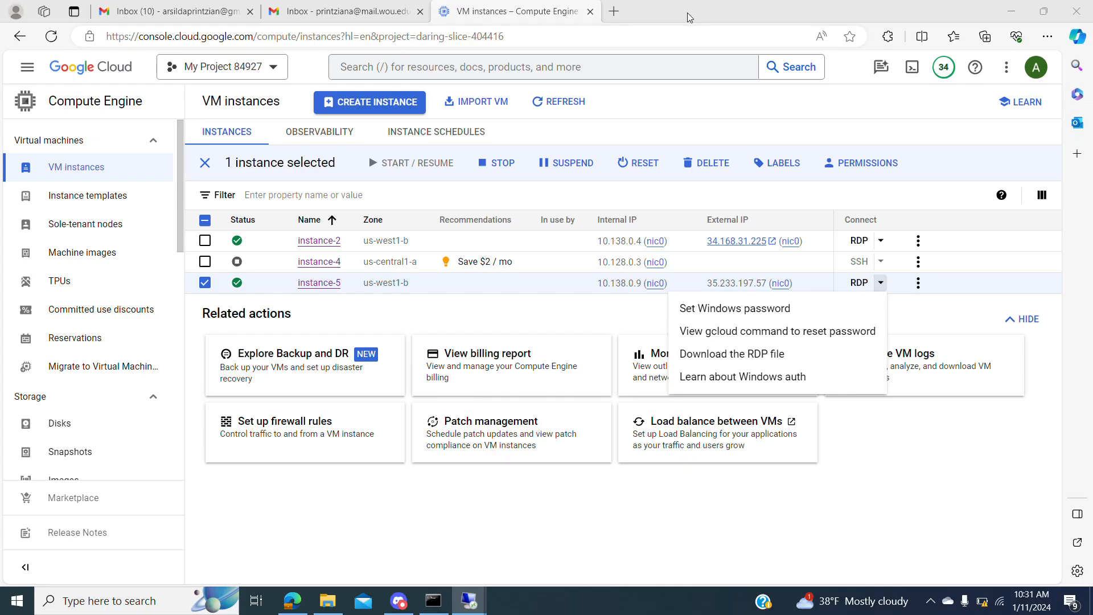
Reopen the 34.168.31.225 session, view its Server Manager dashboard and minimize the session
click(475, 604)
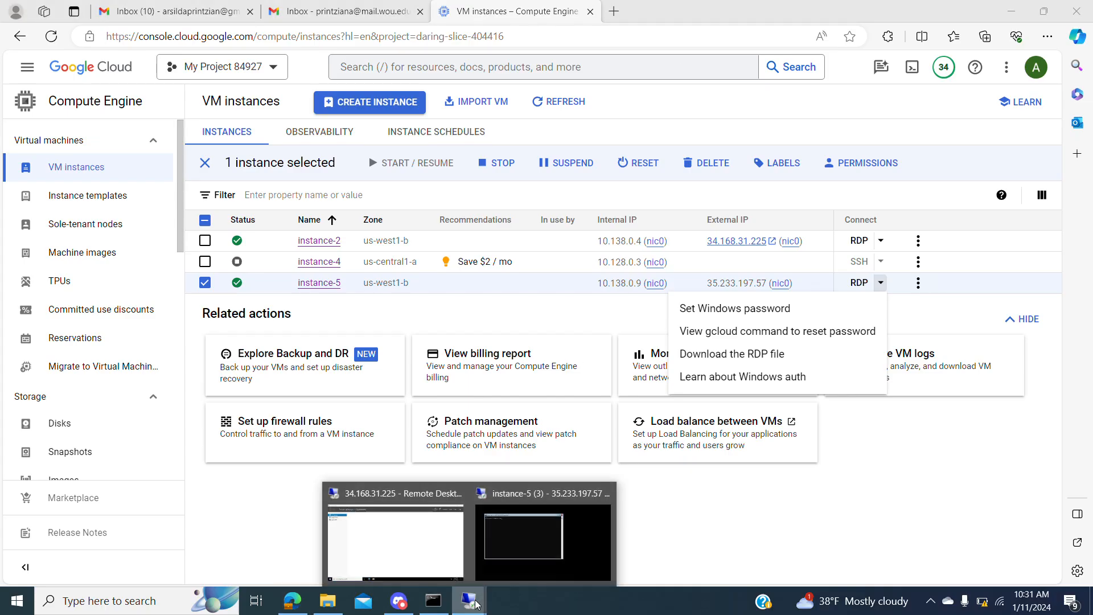
mouse_move(432, 584)
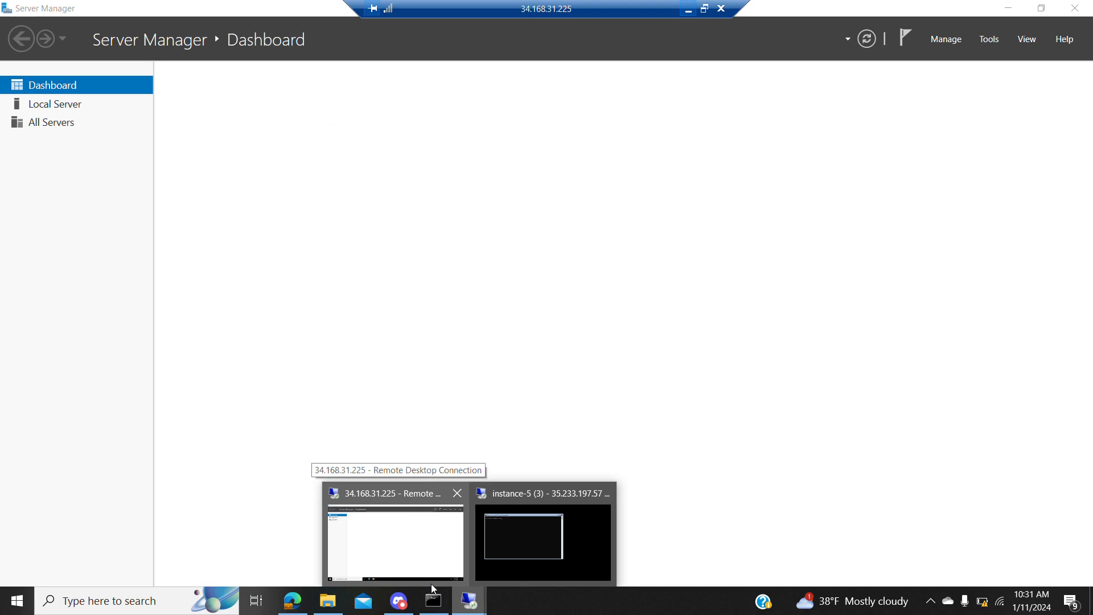
click(417, 569)
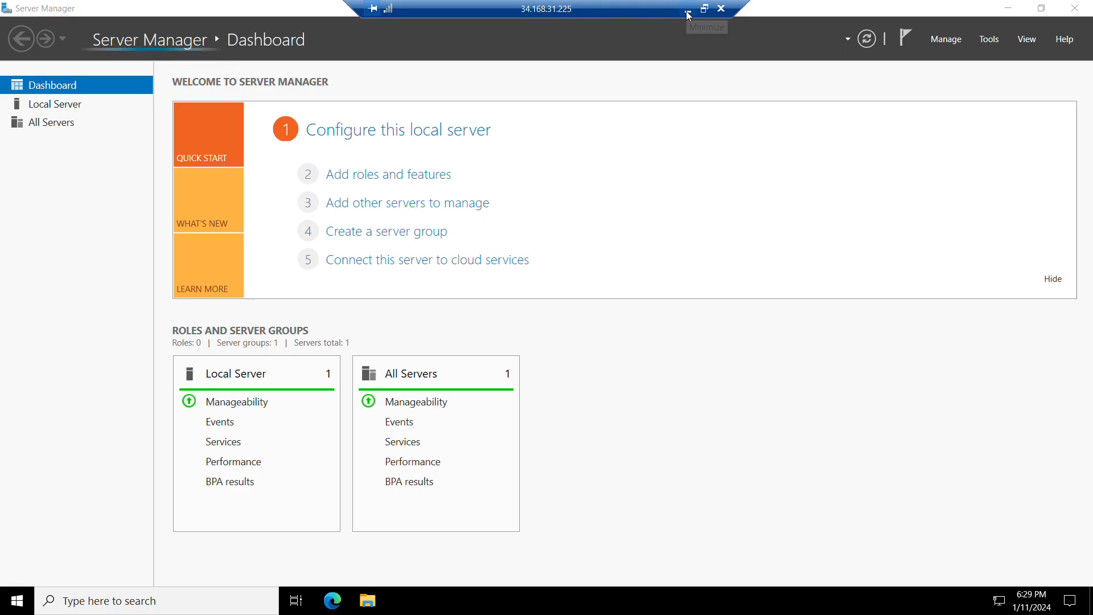
click(688, 11)
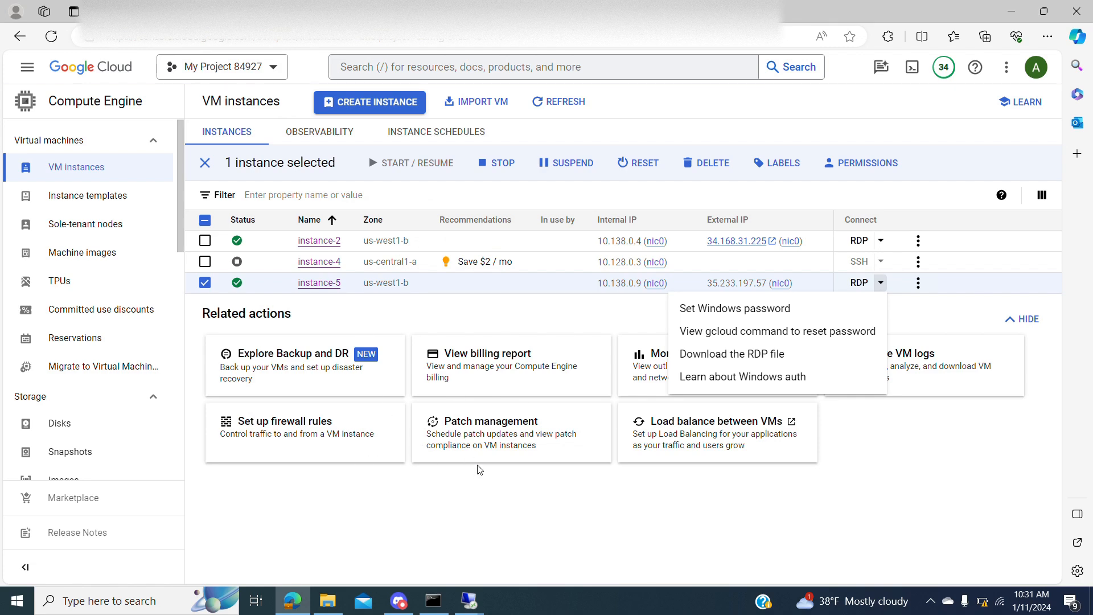
Open Learn about Windows auth for instance-5 and read through the guide on creating and managing Windows Server VMs
click(670, 503)
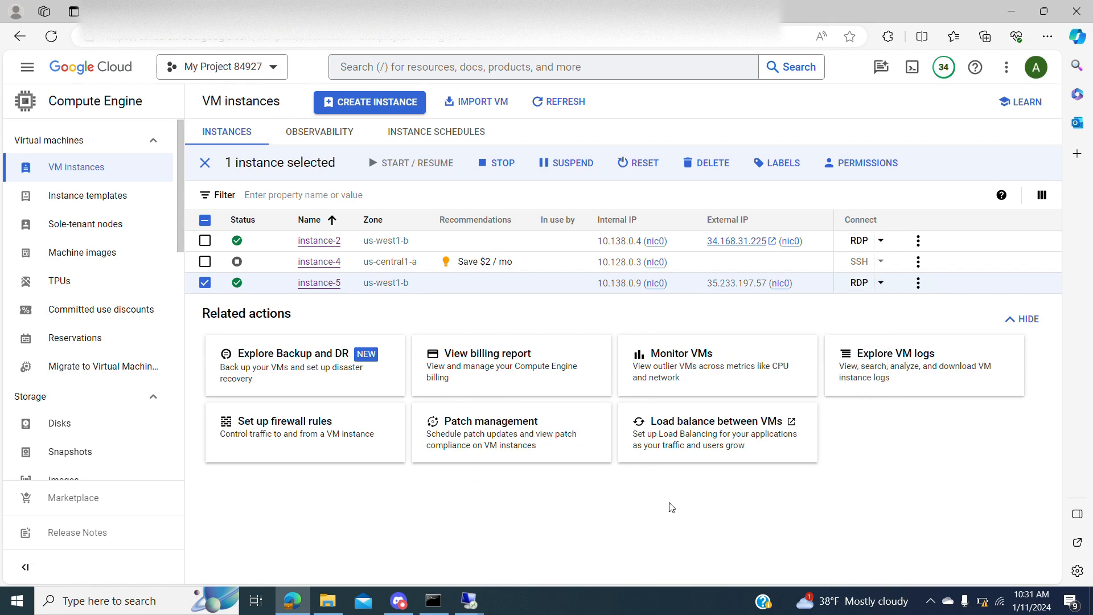
click(882, 284)
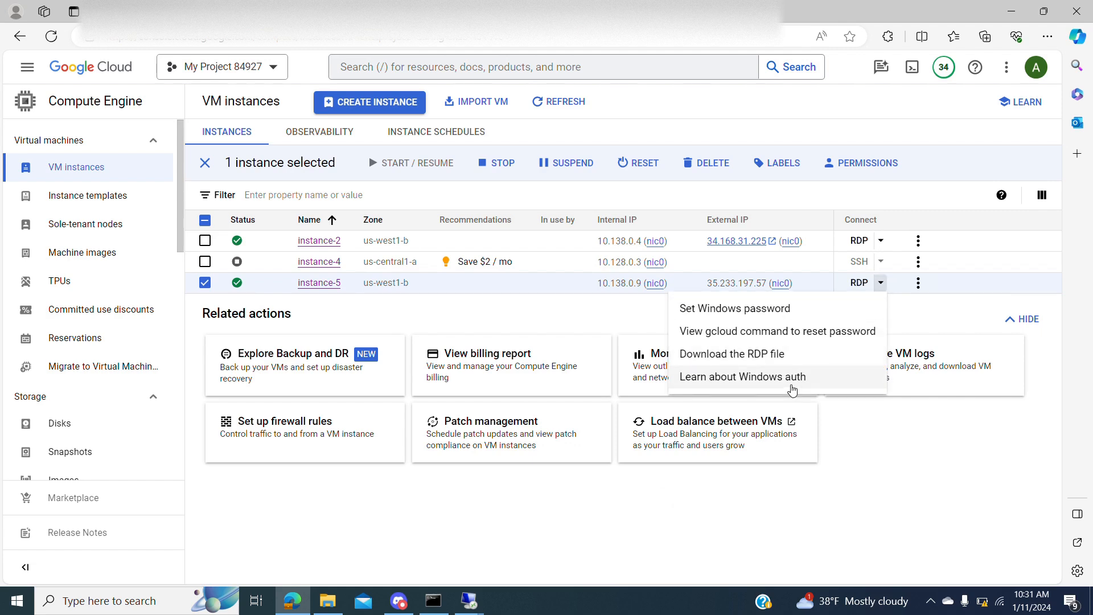
click(792, 378)
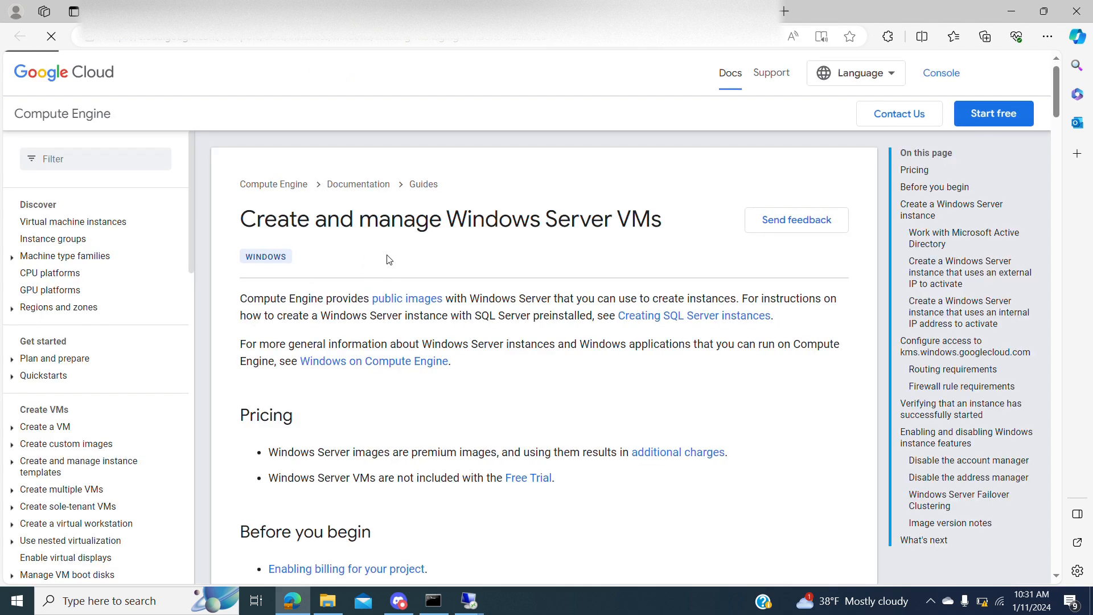
scroll(389, 259, down, 7)
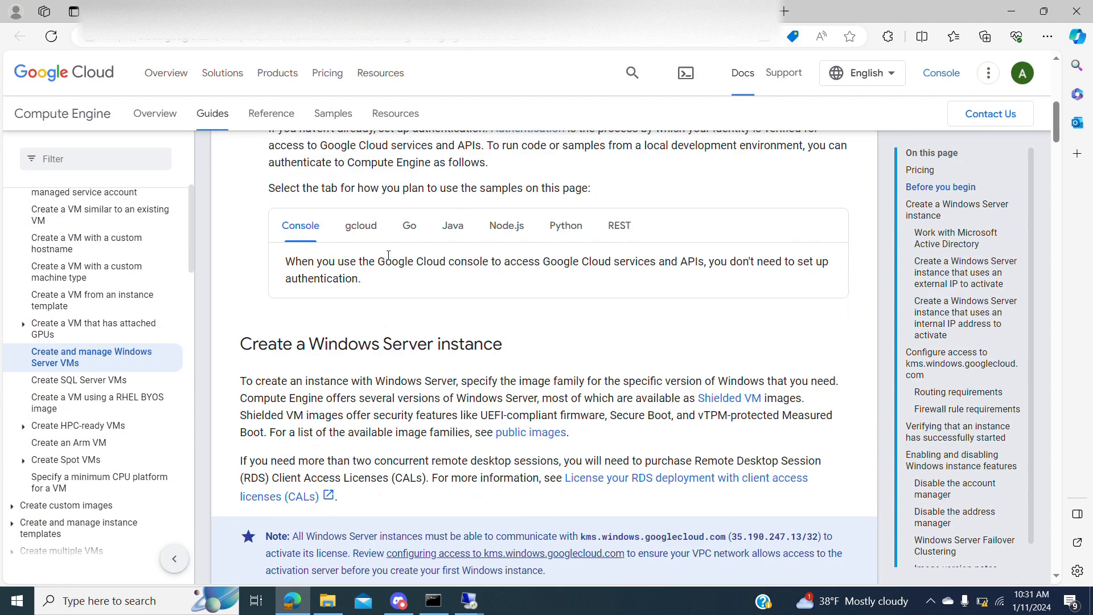
scroll(389, 255, down, 7)
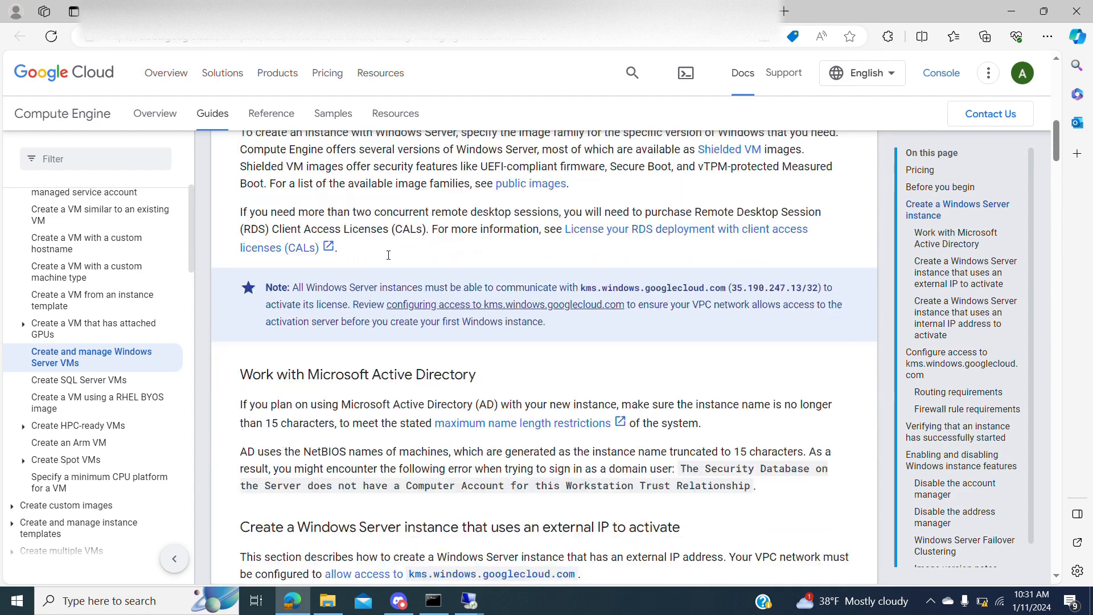
scroll(389, 256, down, 6)
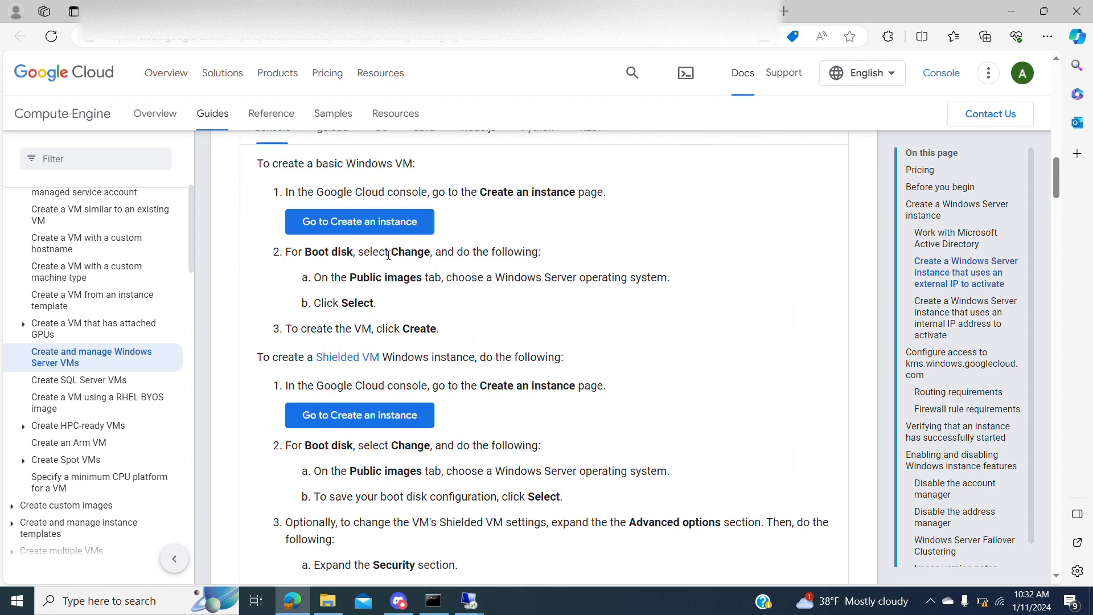
scroll(389, 256, down, 4)
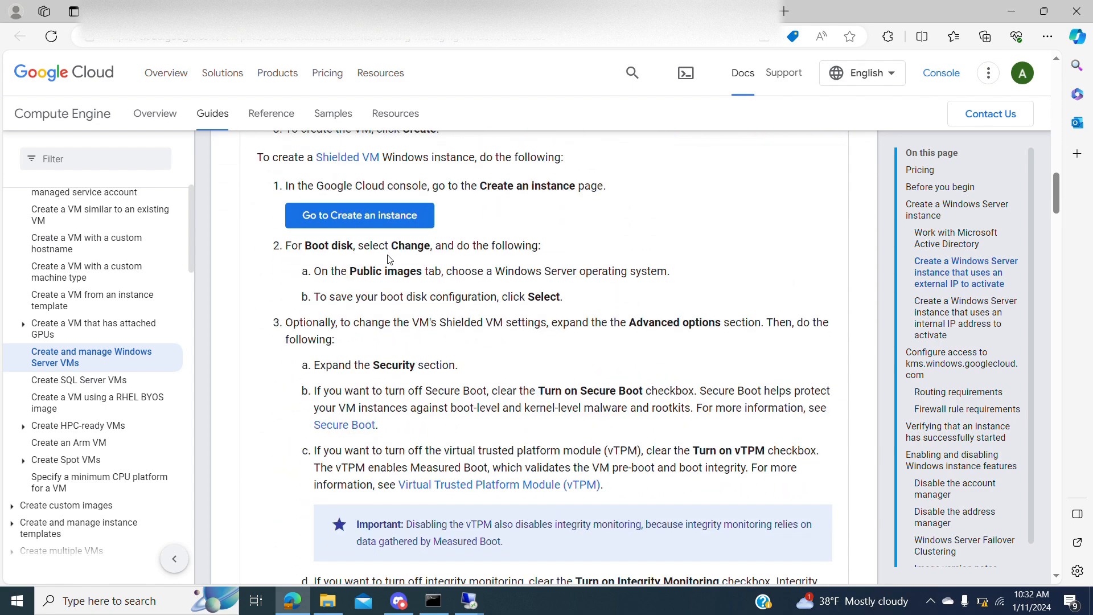
scroll(389, 259, down, 8)
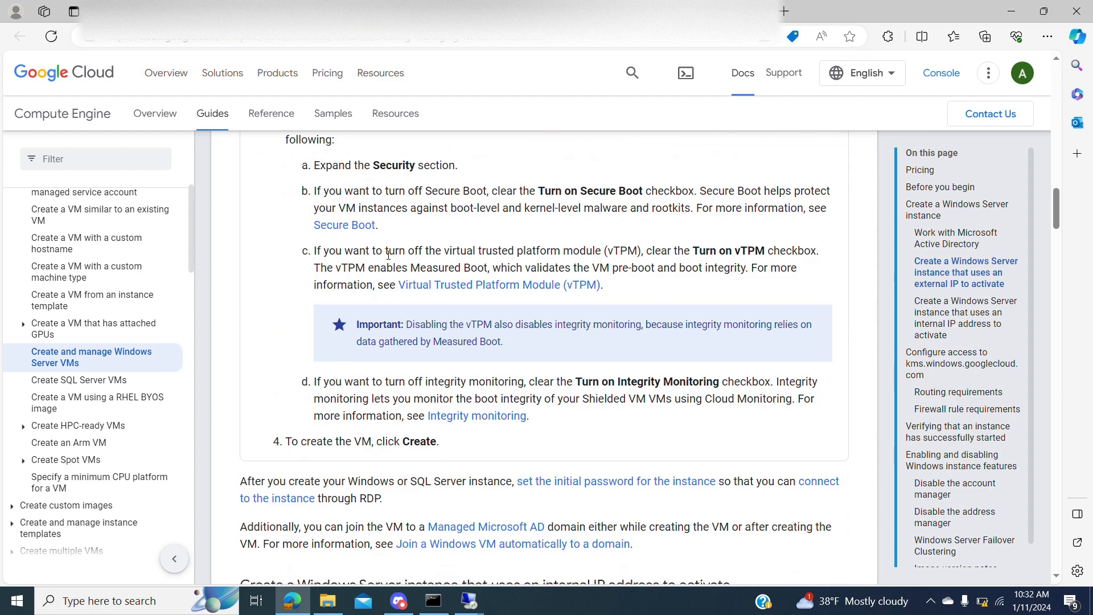
scroll(389, 259, down, 8)
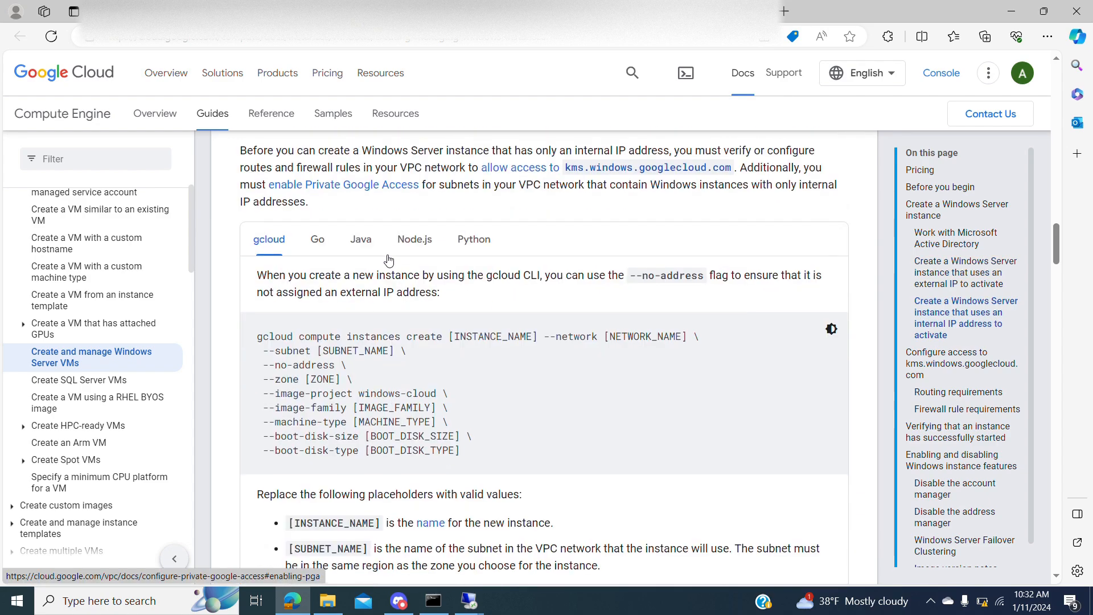
scroll(389, 255, down, 5)
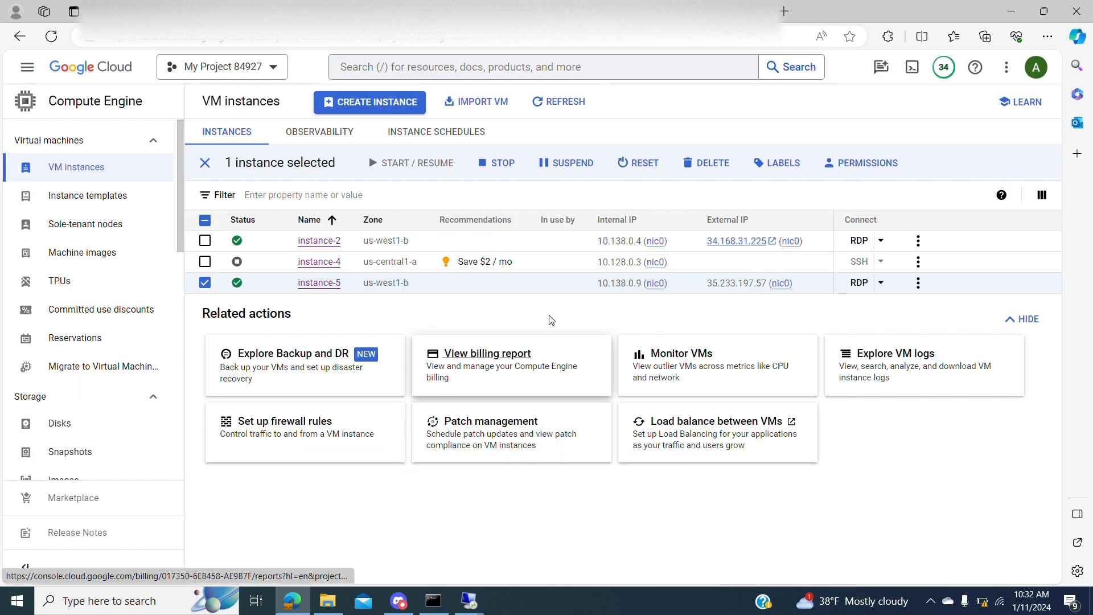
Show the Server Manager dashboard in the 34.168.31.225 session once more and return to the VM instances page
mouse_move(471, 600)
click(437, 555)
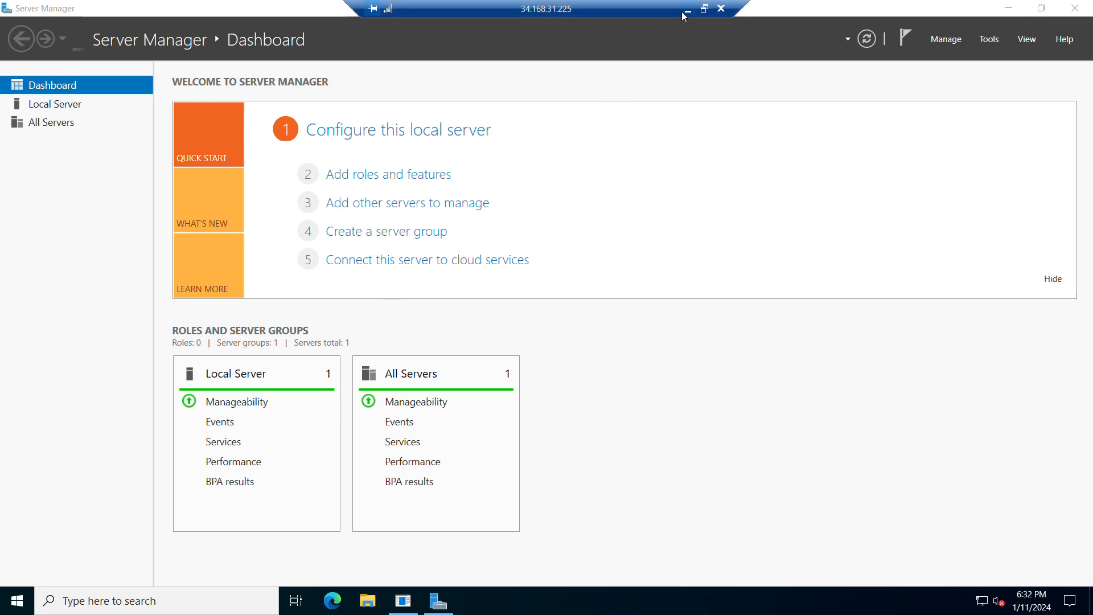
click(662, 7)
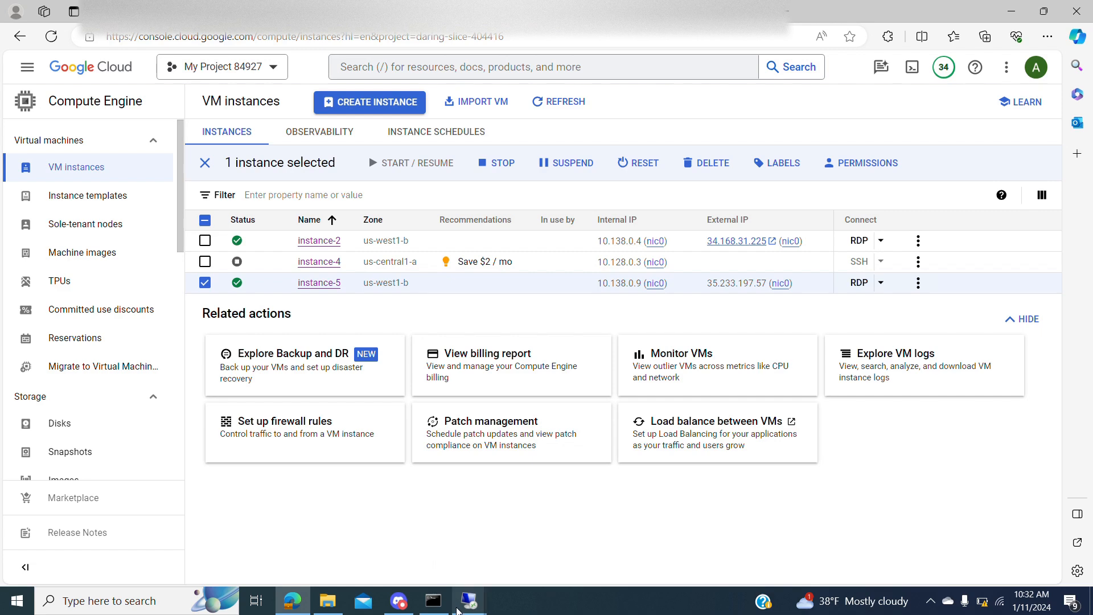
Enter five blank lines in the command prompt of the 35.233.197.57 session and disconnect that session
mouse_move(457, 610)
click(515, 551)
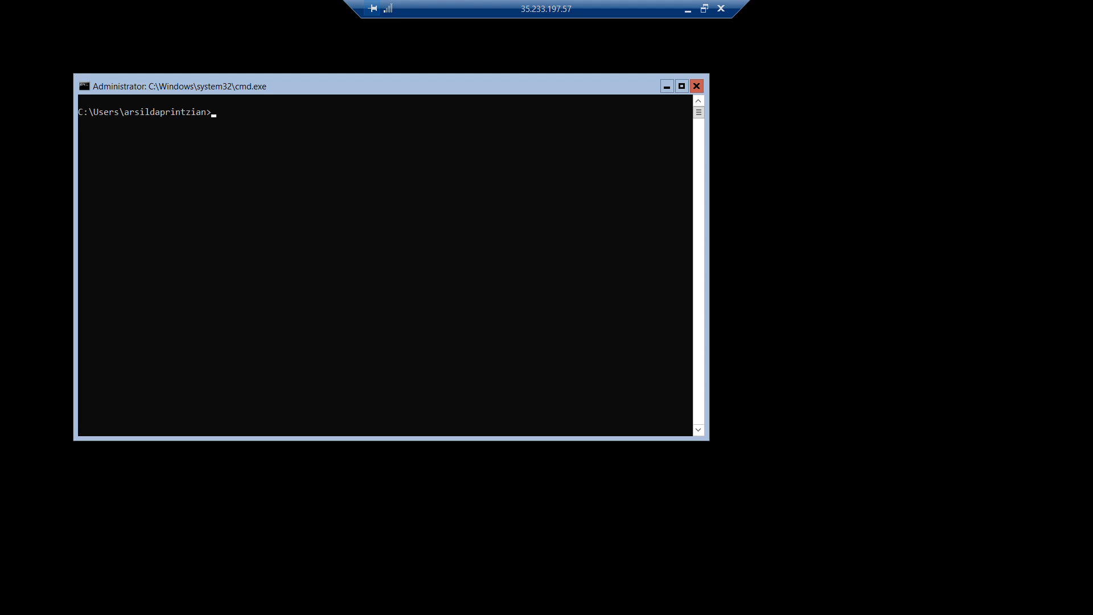
key(Return)
key(Return)
key(Return)
key(Return)
key(Return)
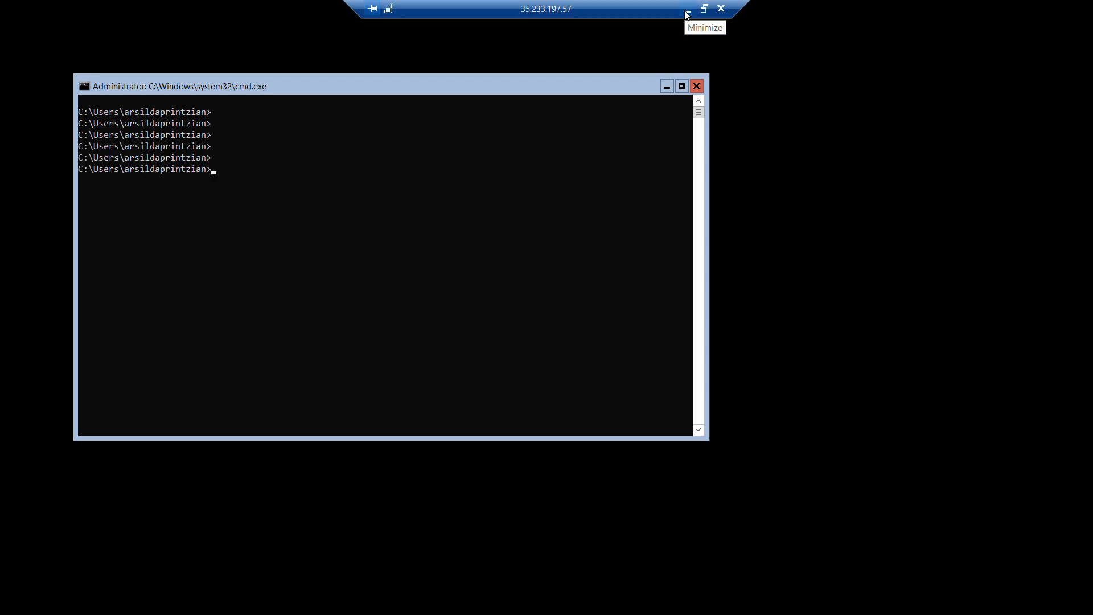
click(721, 9)
click(583, 336)
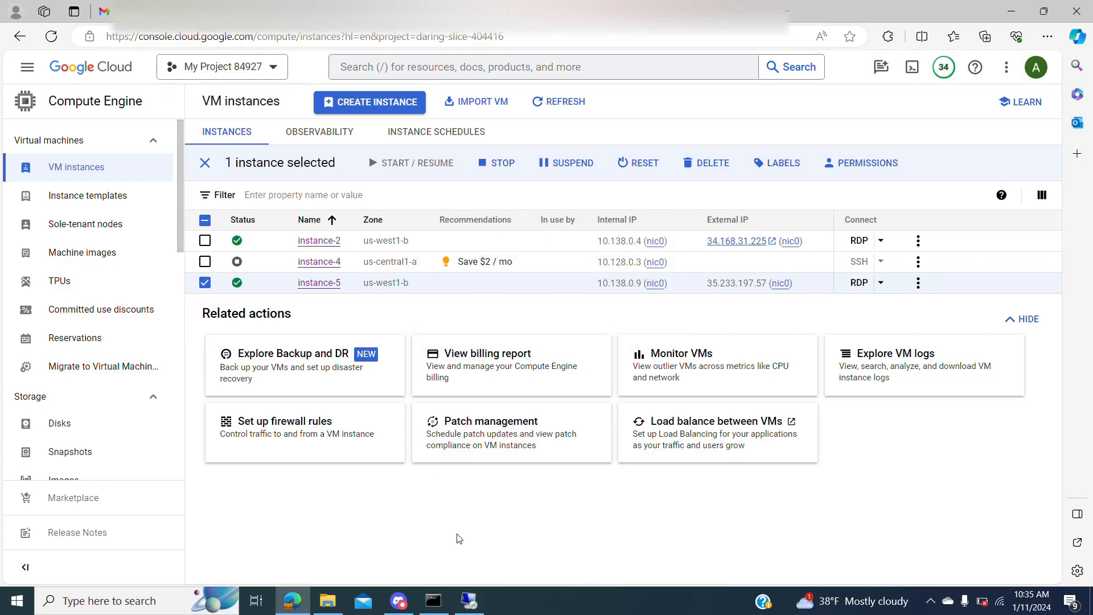
Switch back to the remaining Remote Desktop session for 34.168.31.225
click(470, 601)
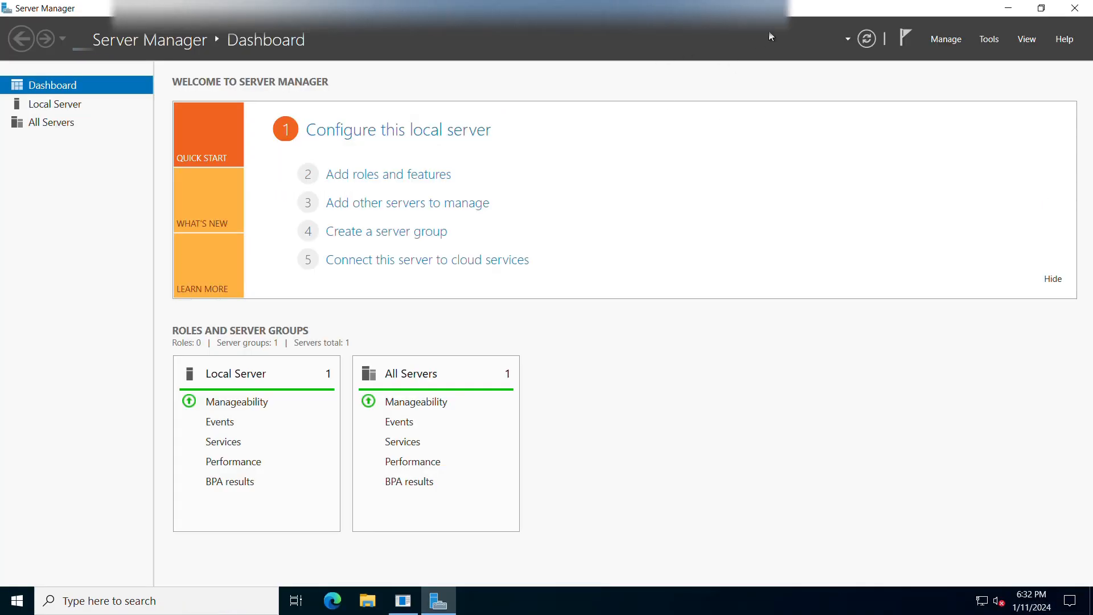